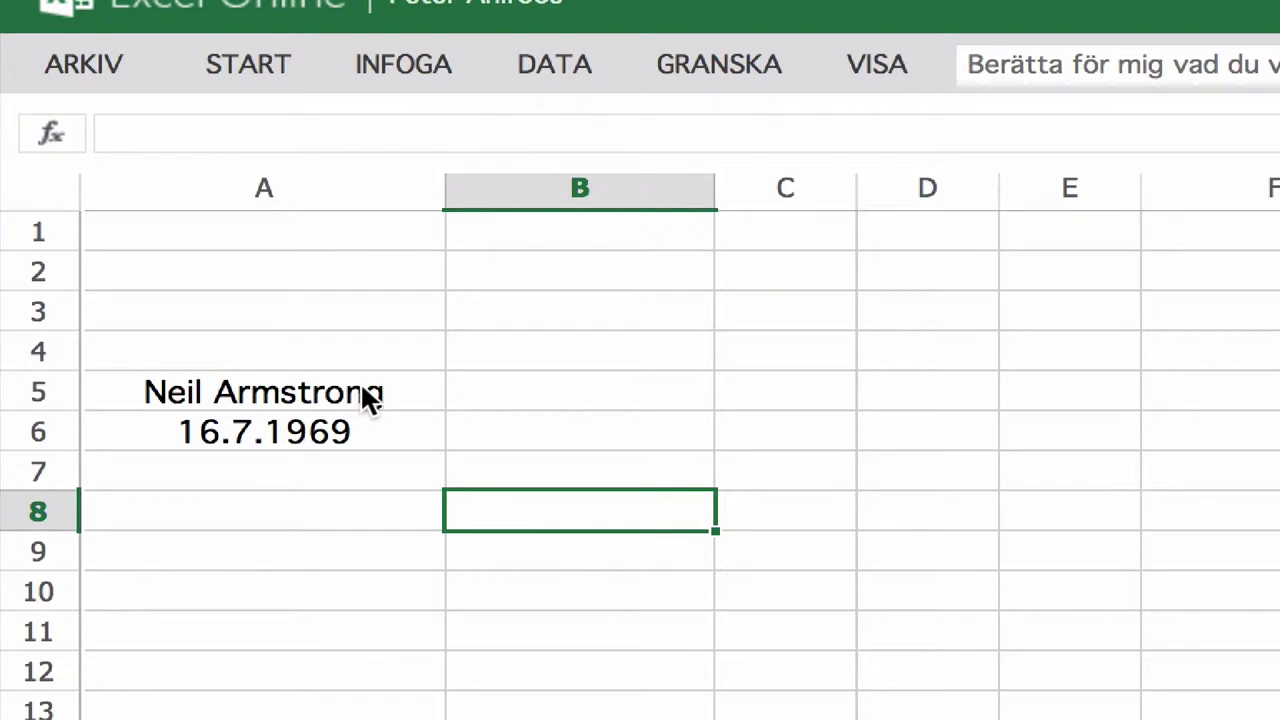
Enter the date 15.10.2014 in B6, next to the 16.7.1969 landing date.
mouse_move(140, 435)
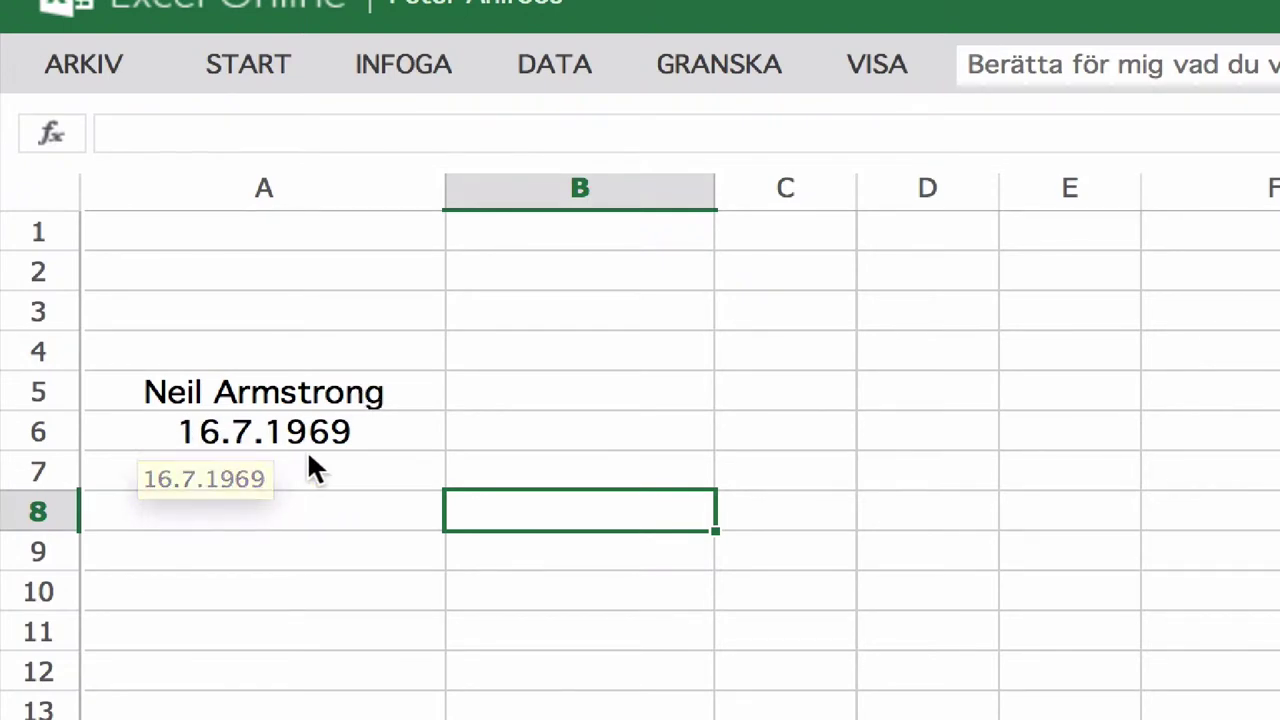
left_click(533, 441)
type("1")
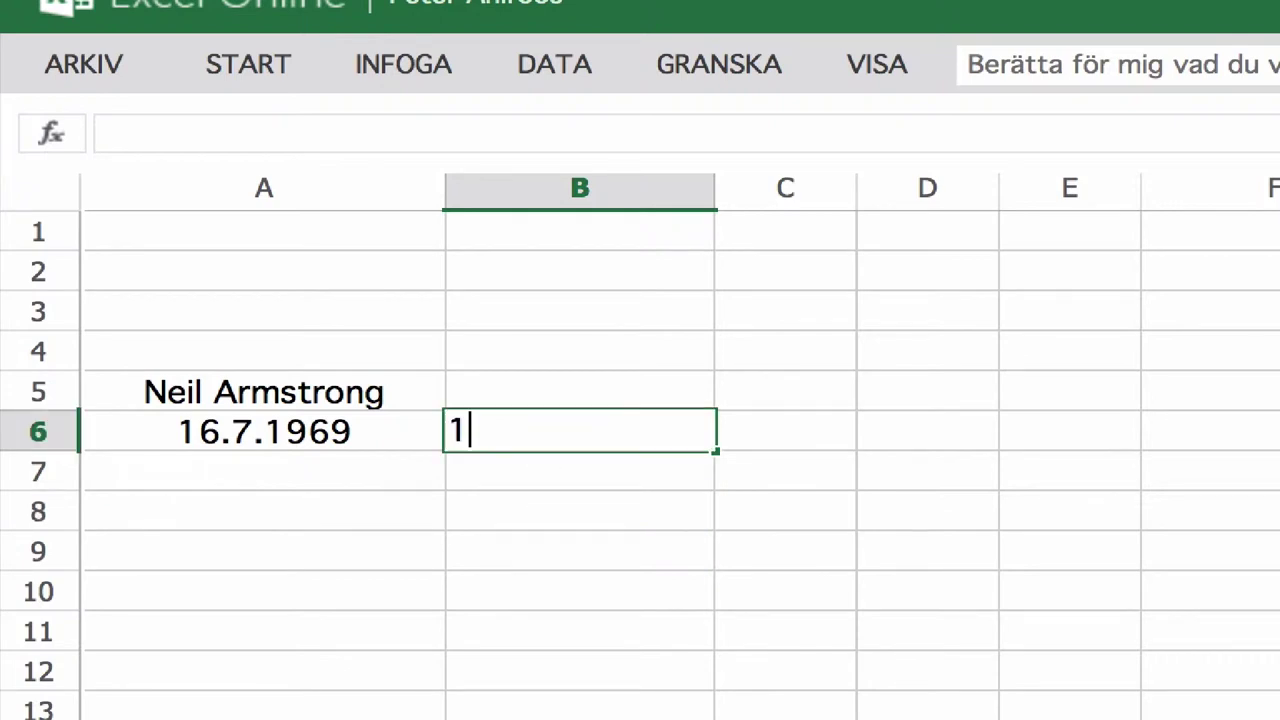
type("5.10.1")
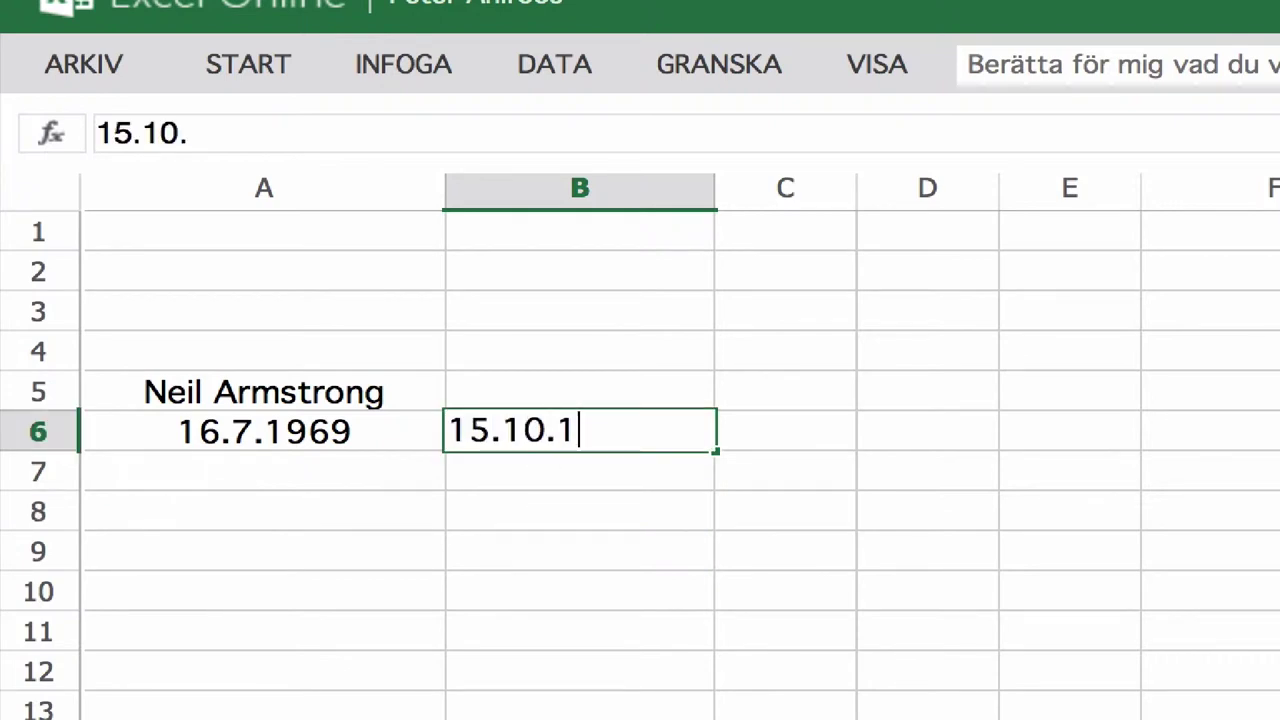
key("BackSpace")
type("201§4")
key("BackSpace")
key("BackSpace")
type("4")
key("Return")
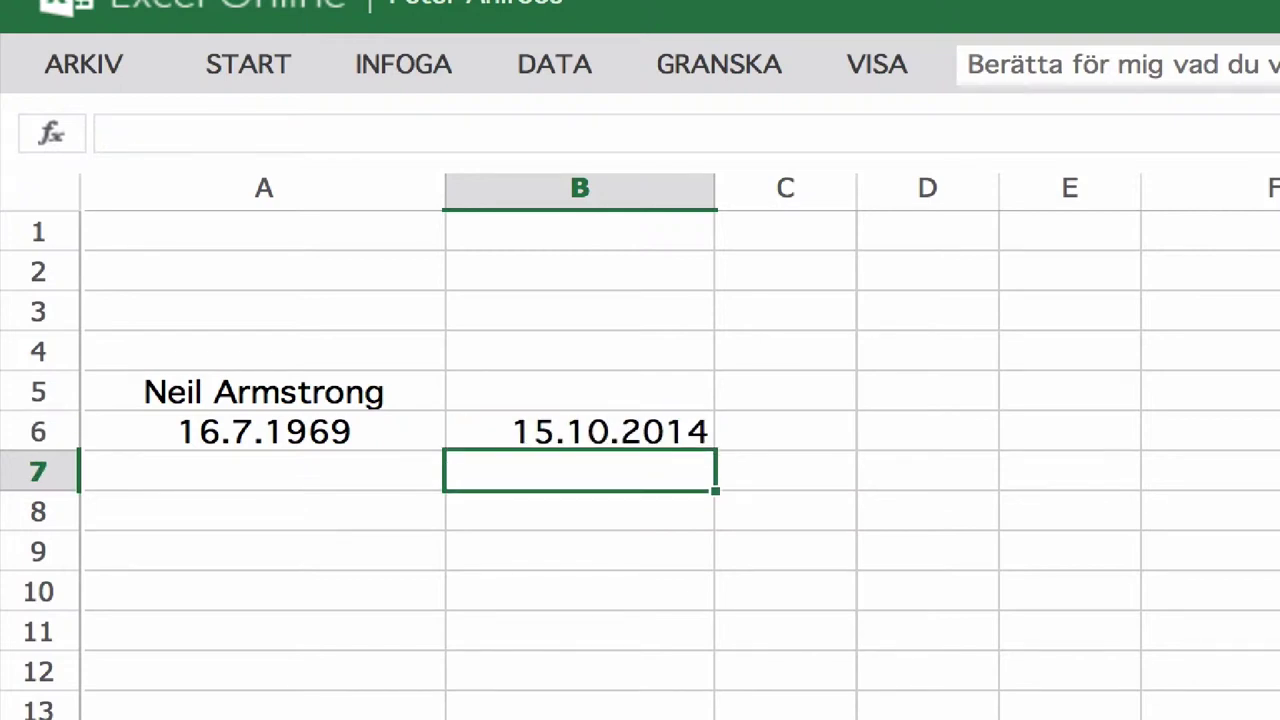
Put =VUOSI.OSA(A6;B6) in A8 to get 45,24722222 years between the dates.
left_click(191, 522)
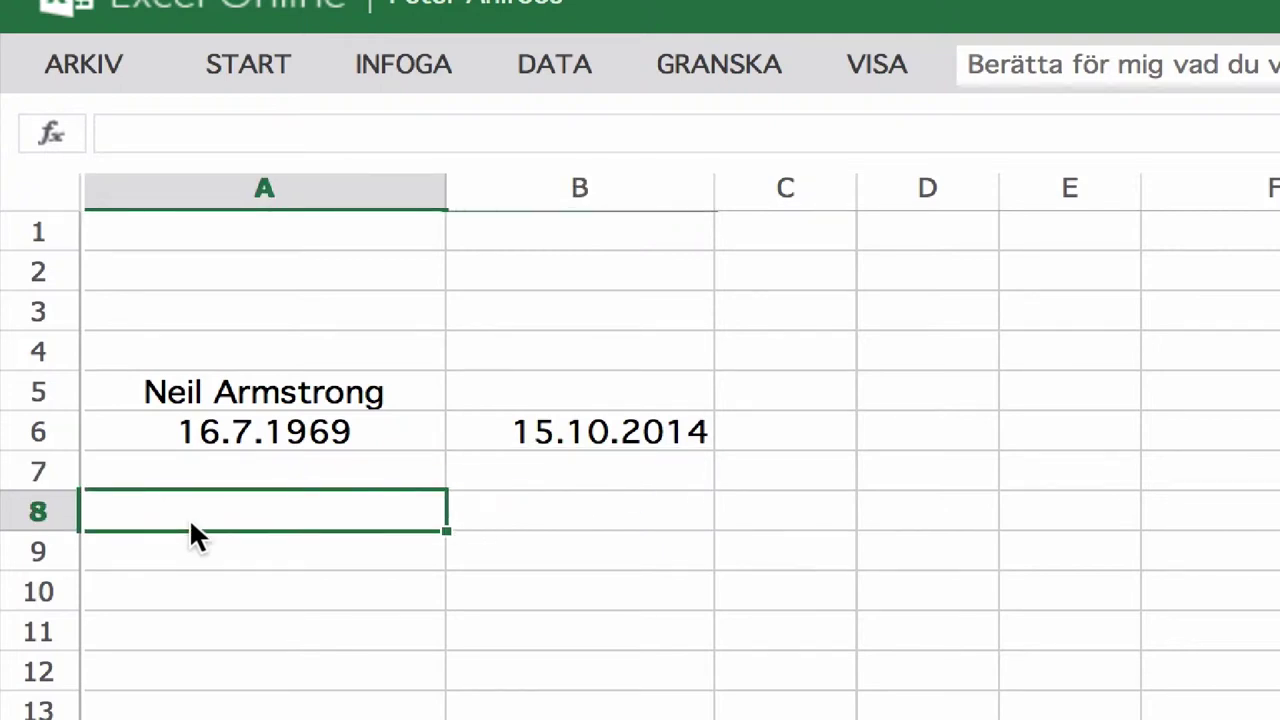
type("=")
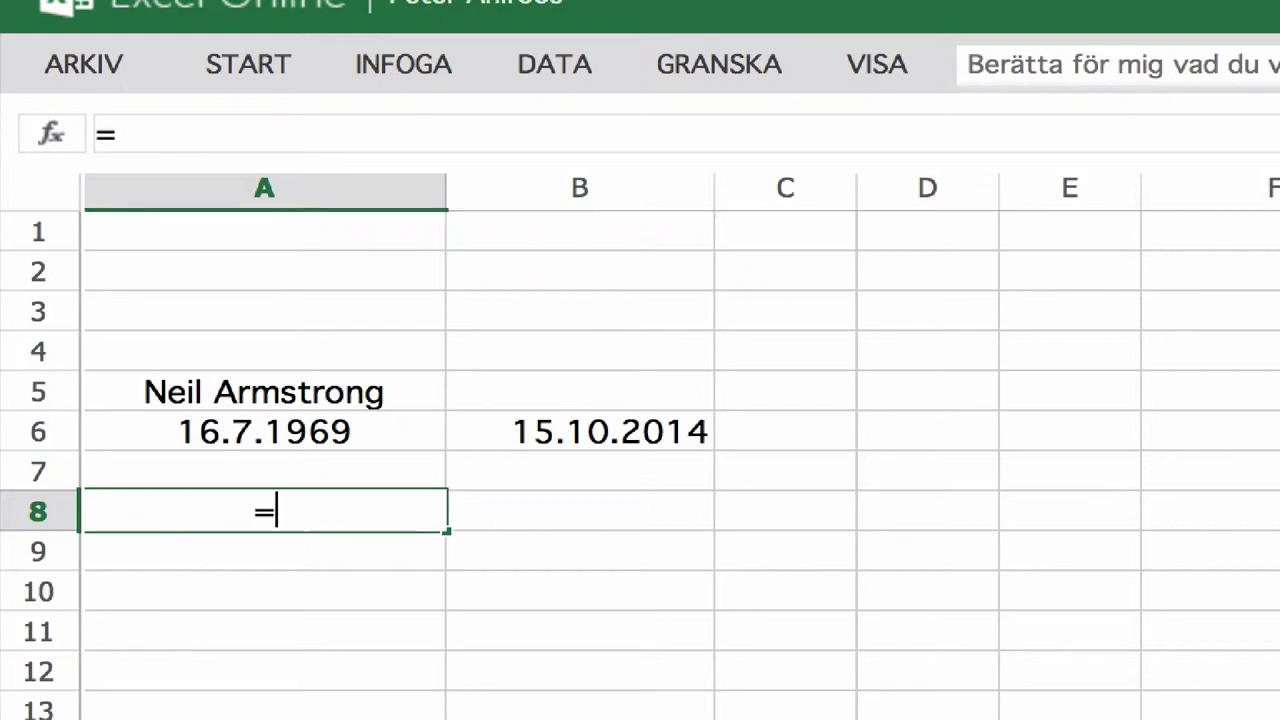
type("VUOSI")
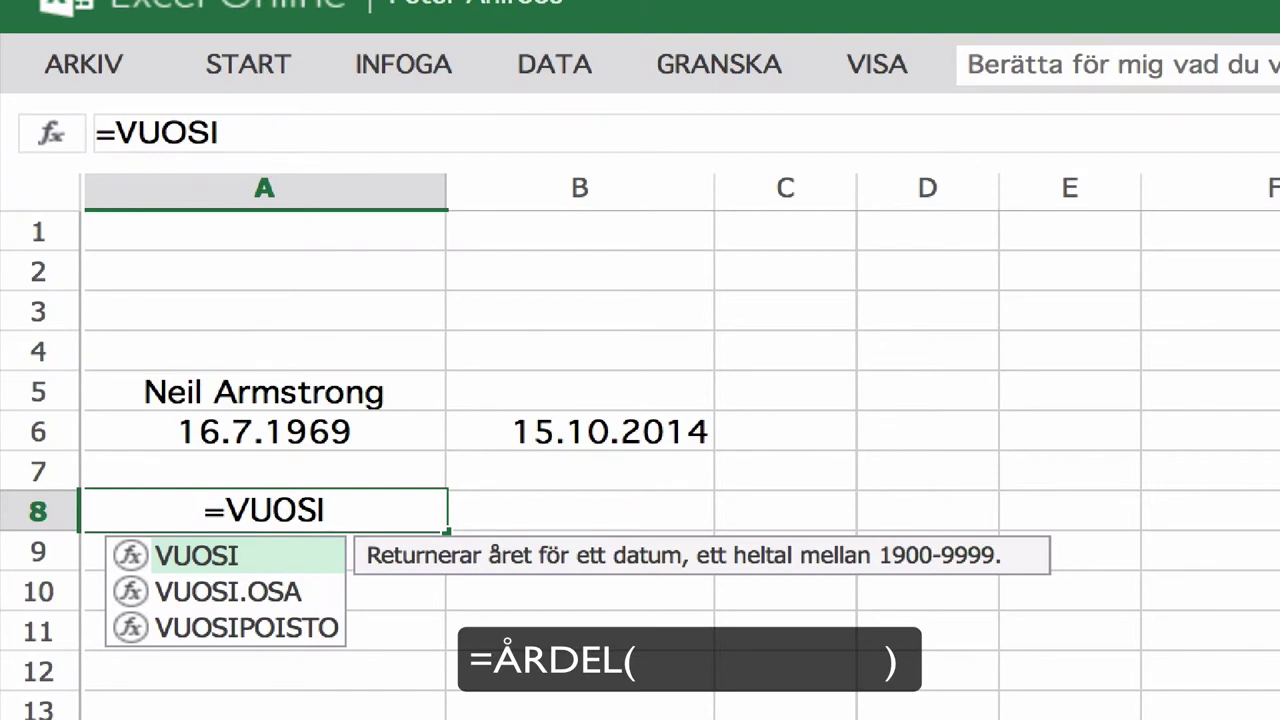
type(".OSA")
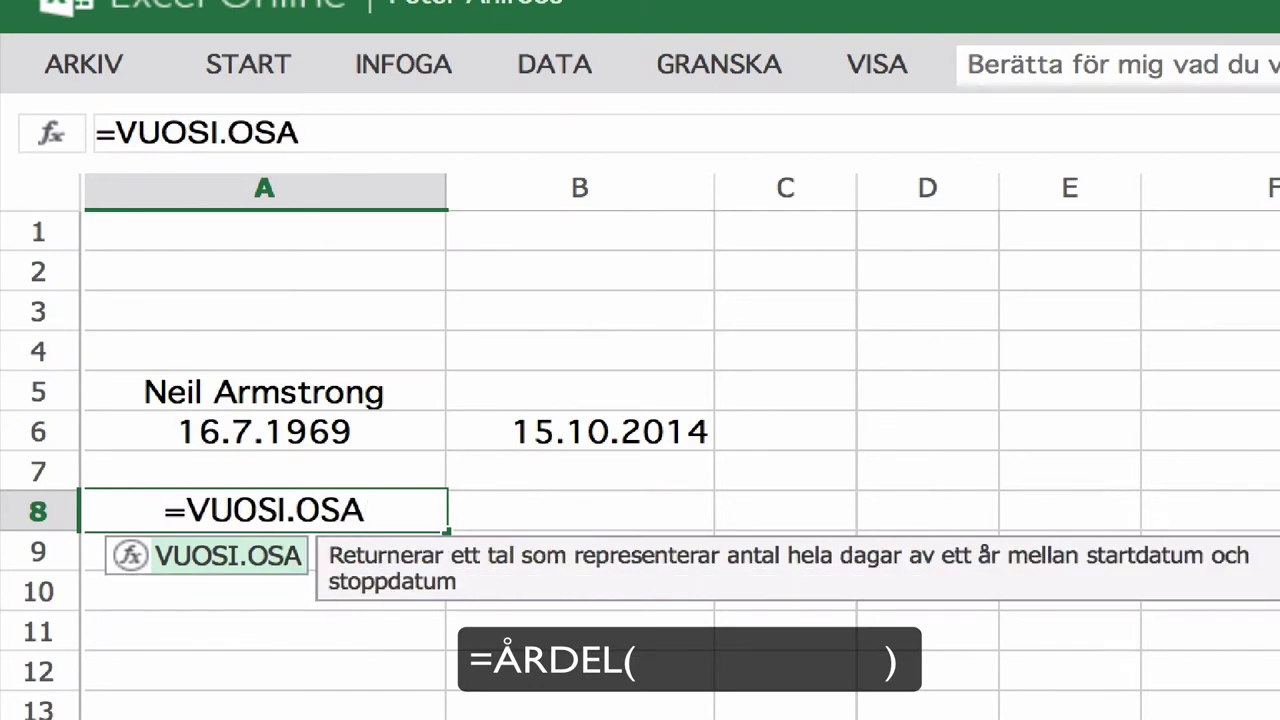
type("(")
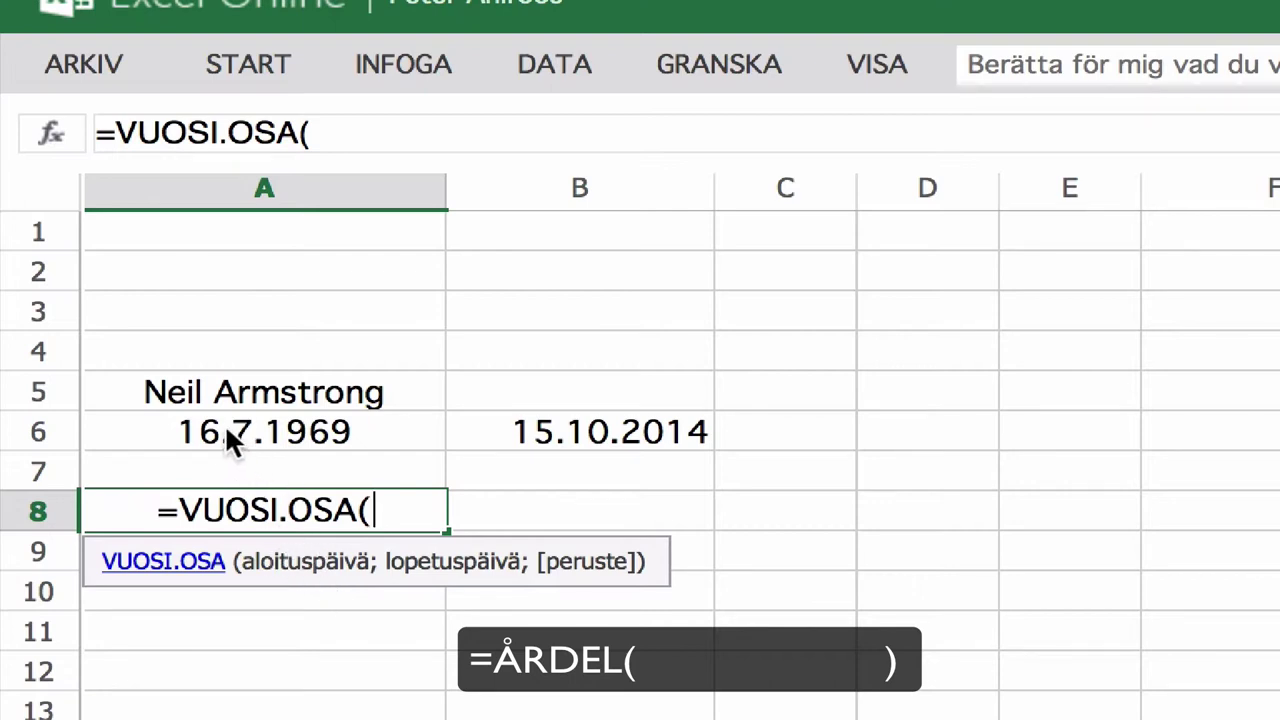
left_click(230, 436)
type(";")
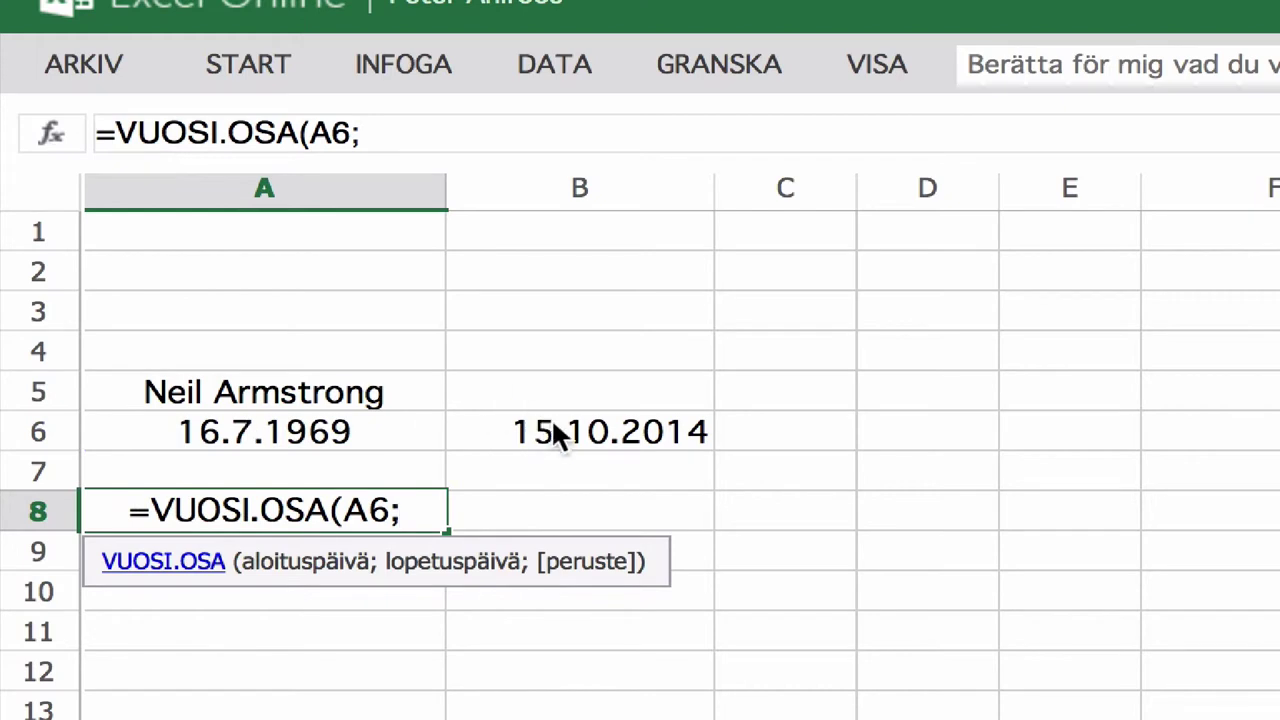
left_click(563, 434)
type(")")
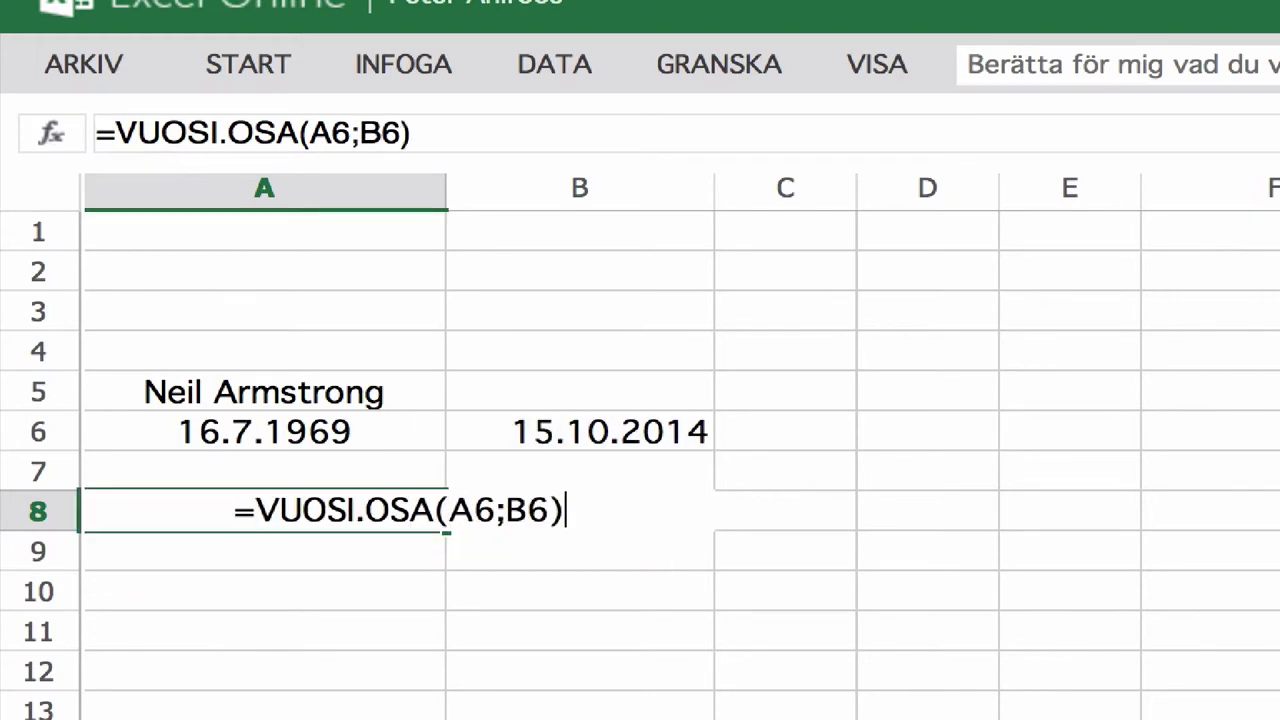
key("Return")
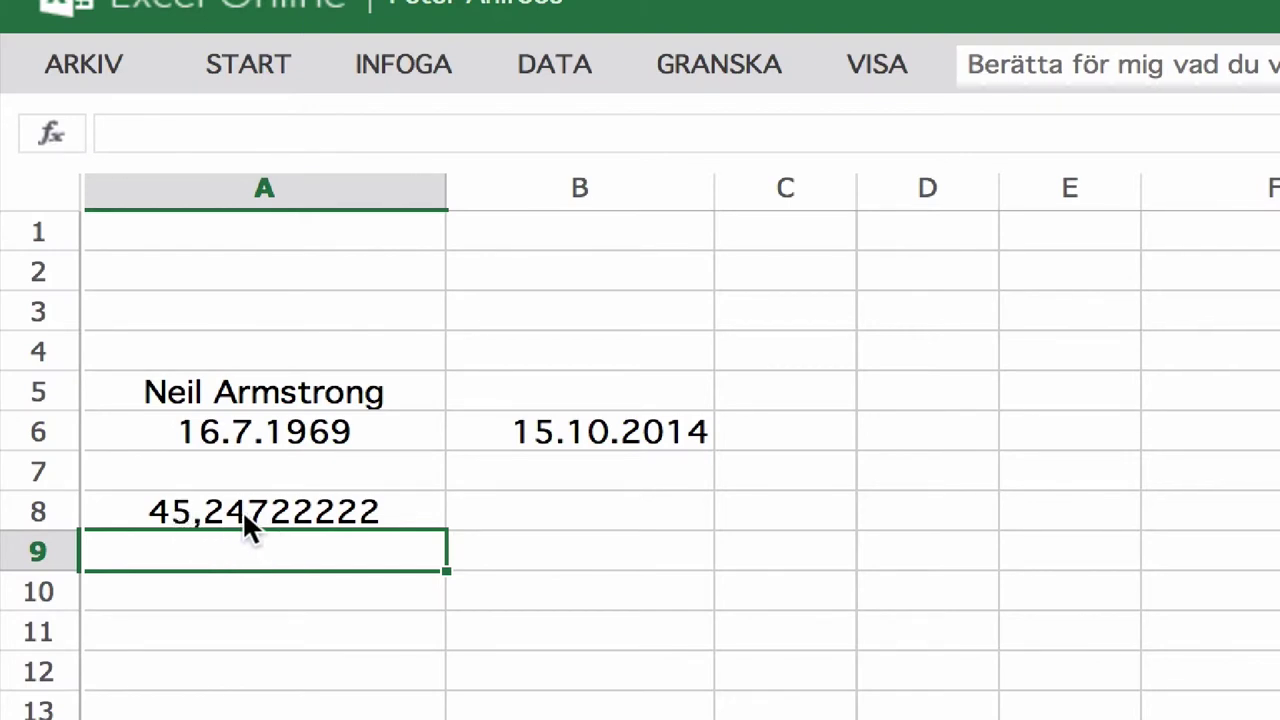
Build =PÄIVÄT(B6;A6) in A9 from the autocomplete list to count 16527 days.
type(")")
key("BackSpace")
type("=")
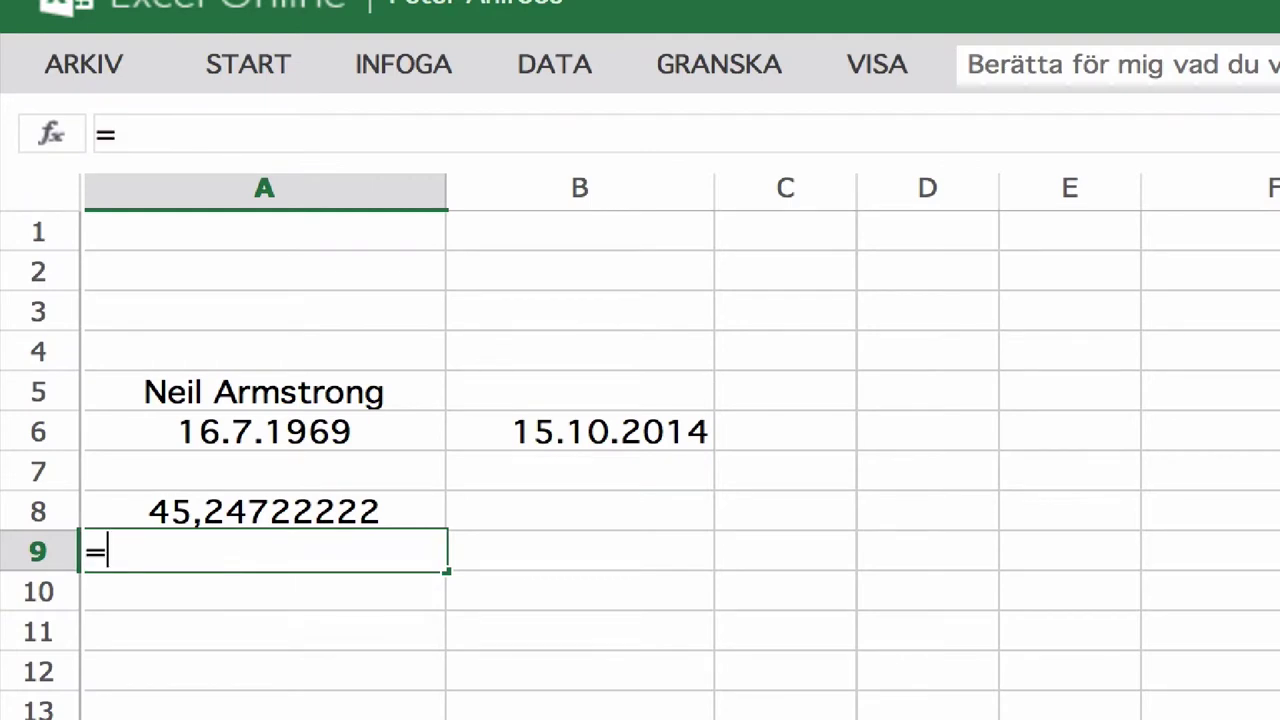
type("P")
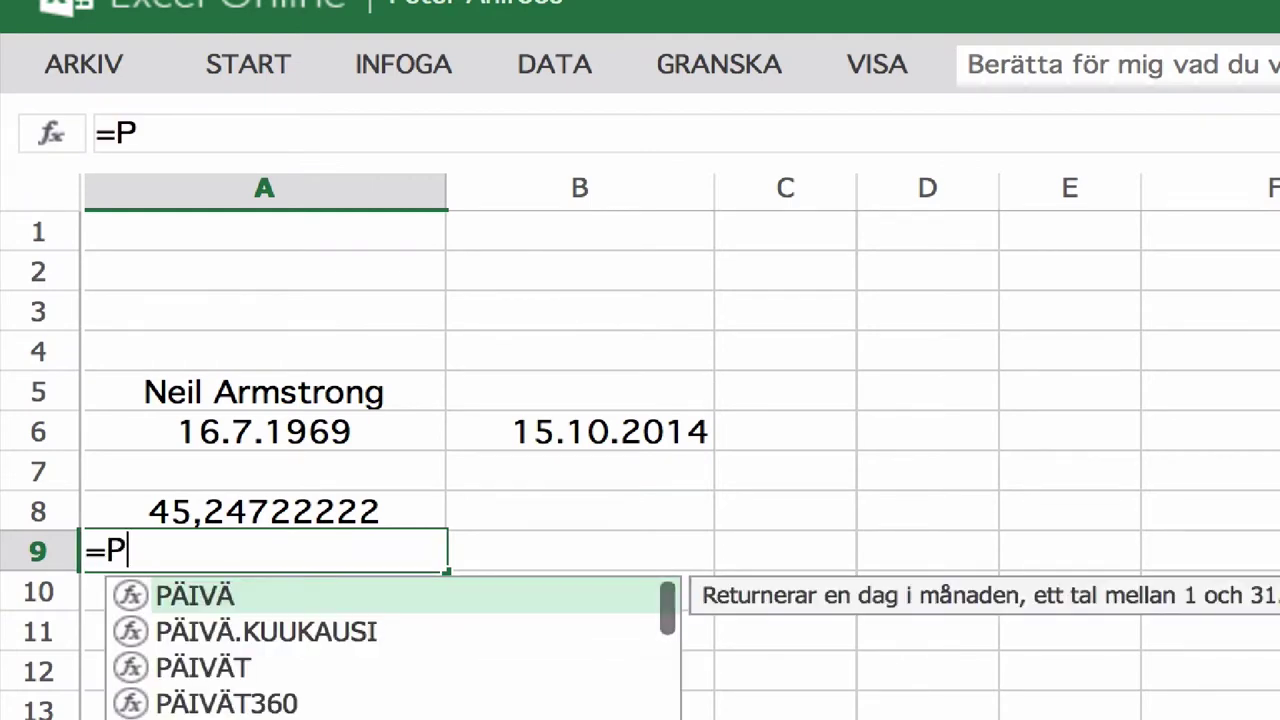
key("Down")
key("Down")
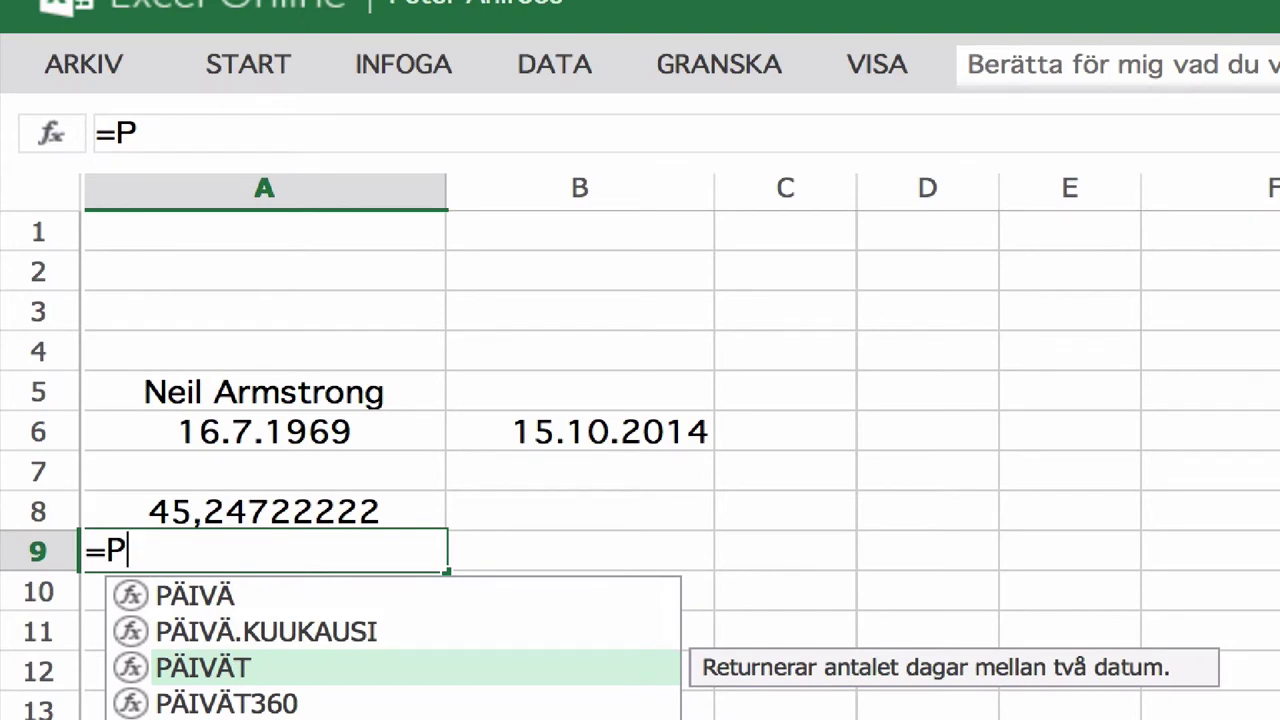
key("Up")
key("Up")
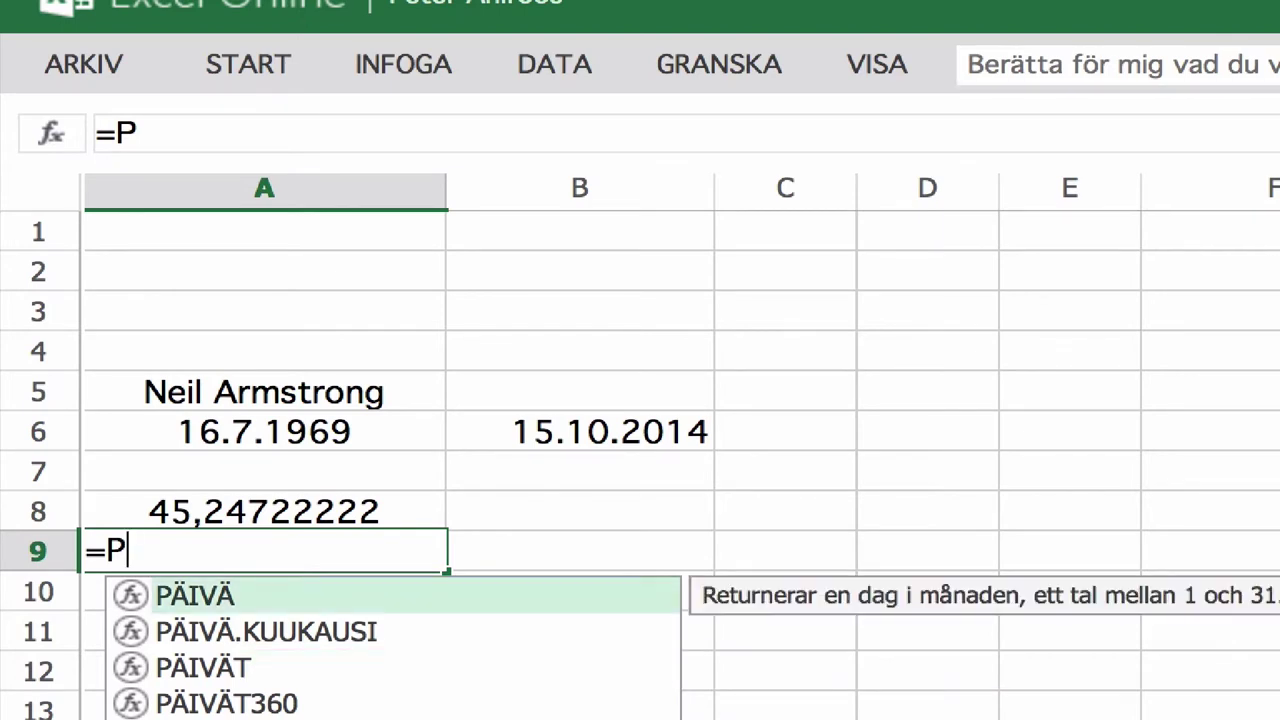
double_click(137, 671)
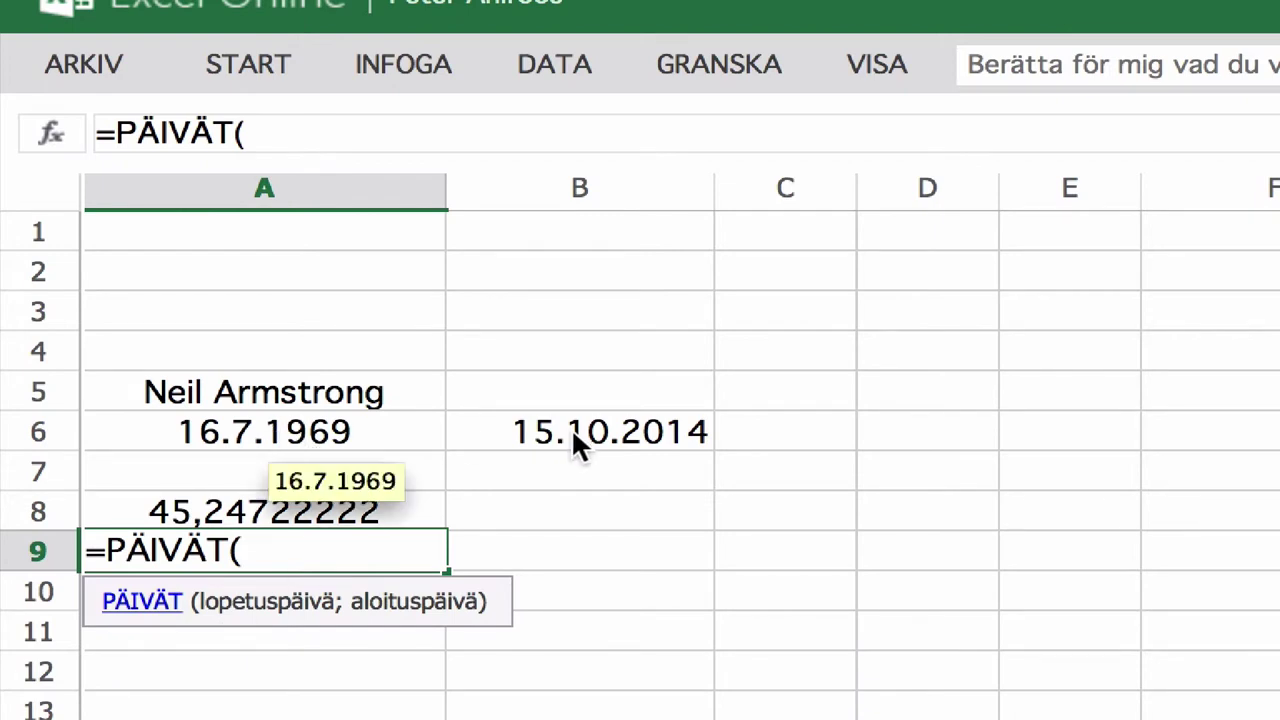
left_click(601, 416)
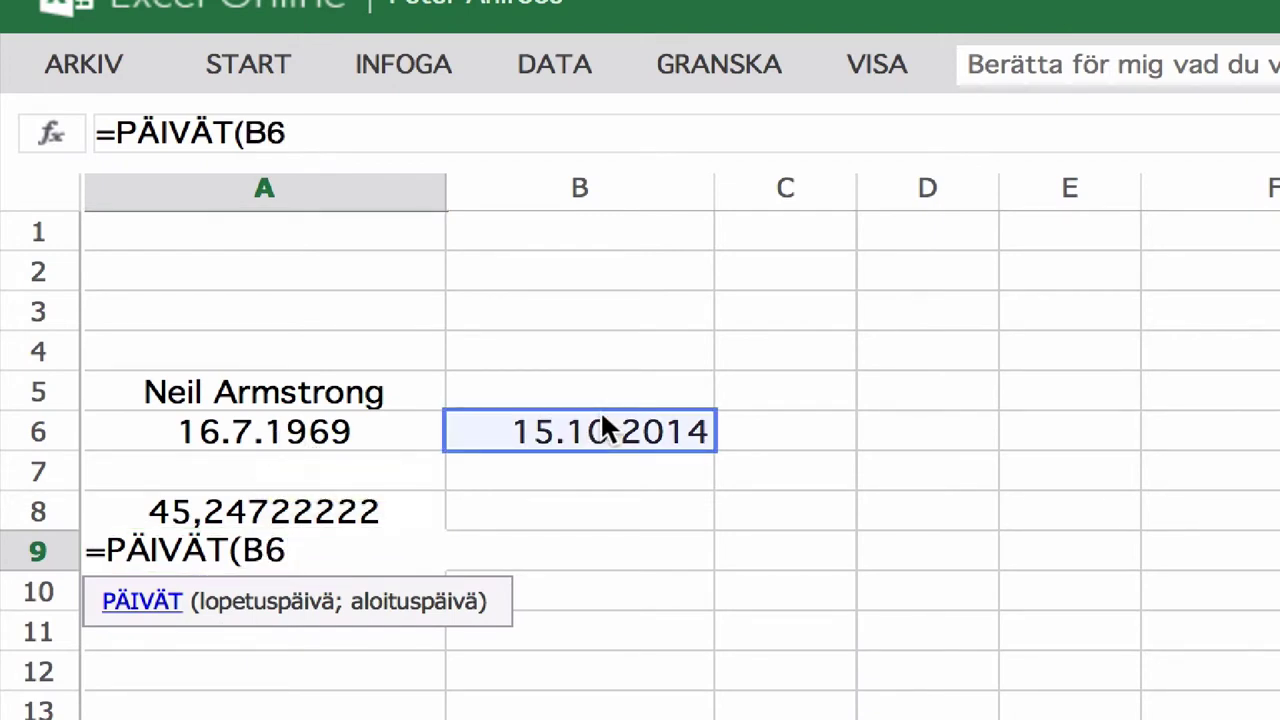
type(";")
left_click(318, 430)
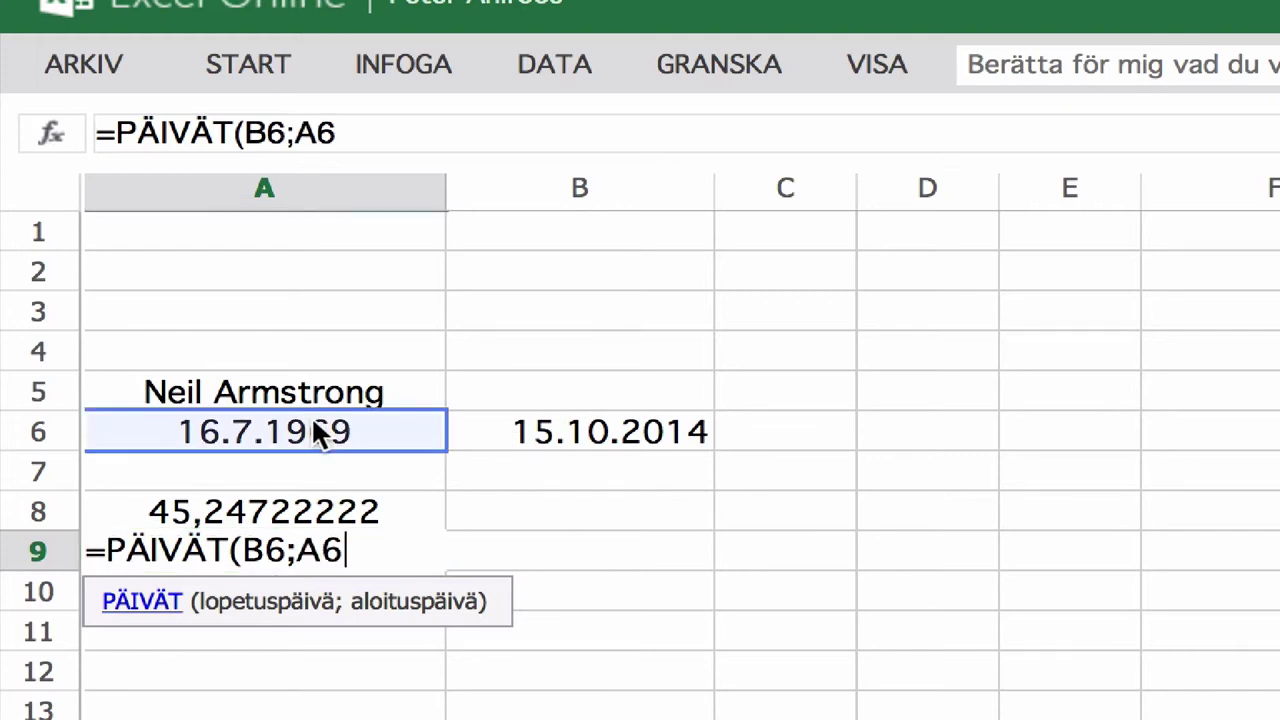
type(")")
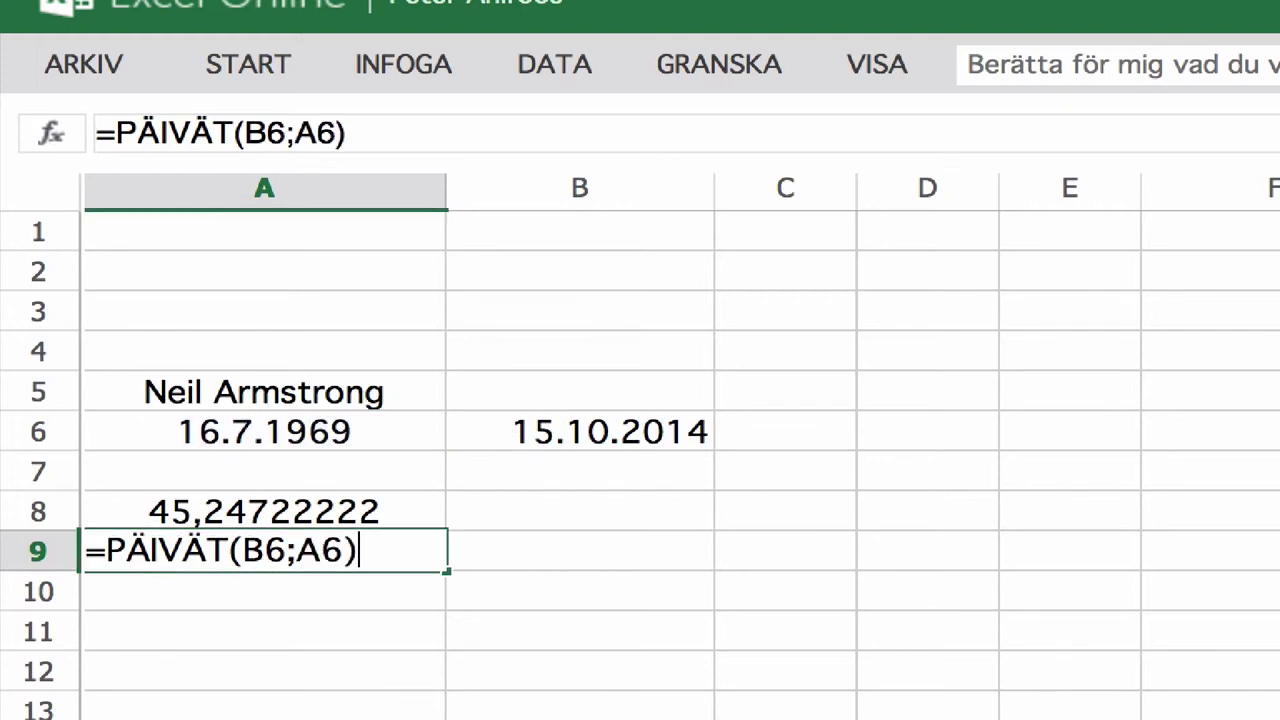
key("Return")
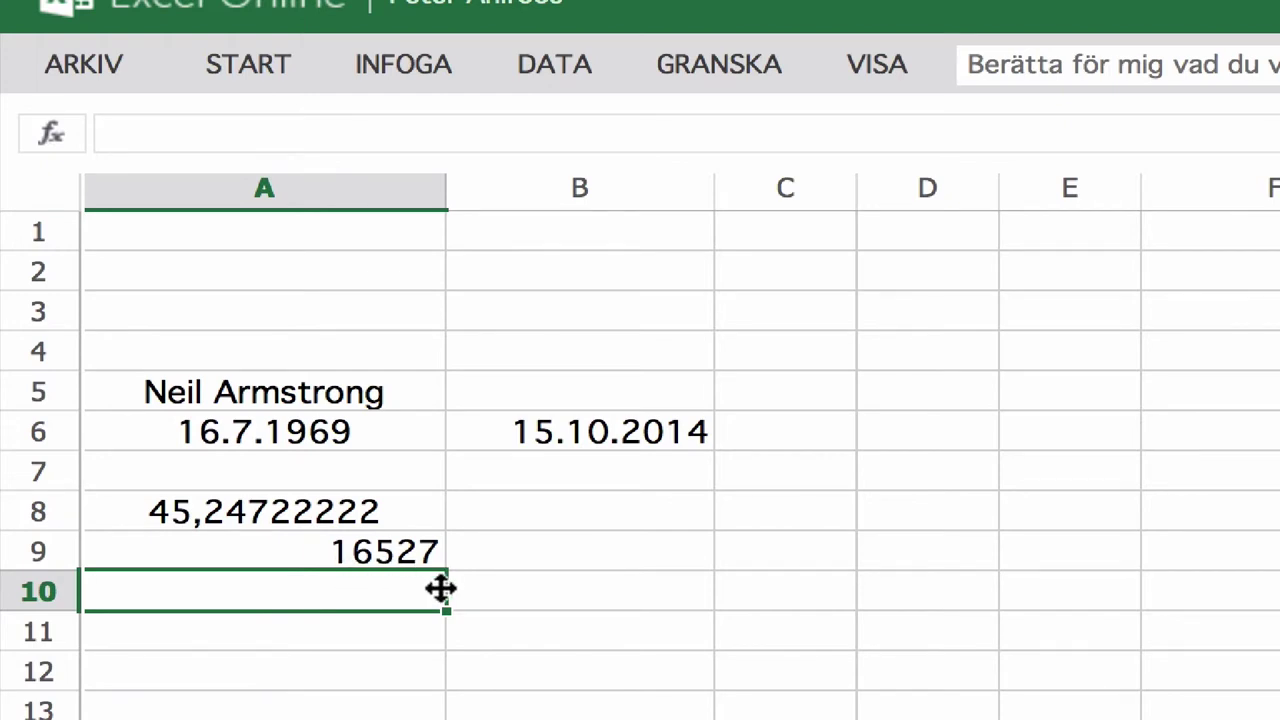
Replace the typed date in B6 with the =NYT() formula.
left_click(518, 432)
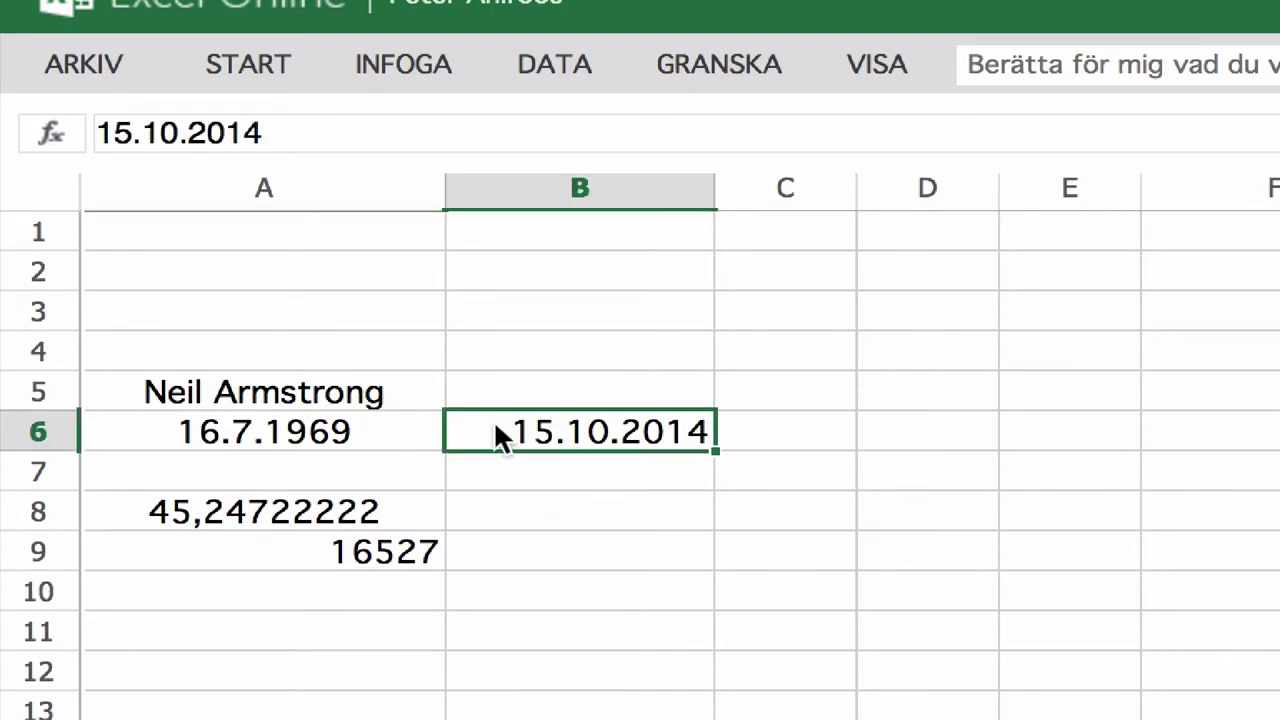
double_click(497, 432)
left_click_drag(509, 432, 777, 432)
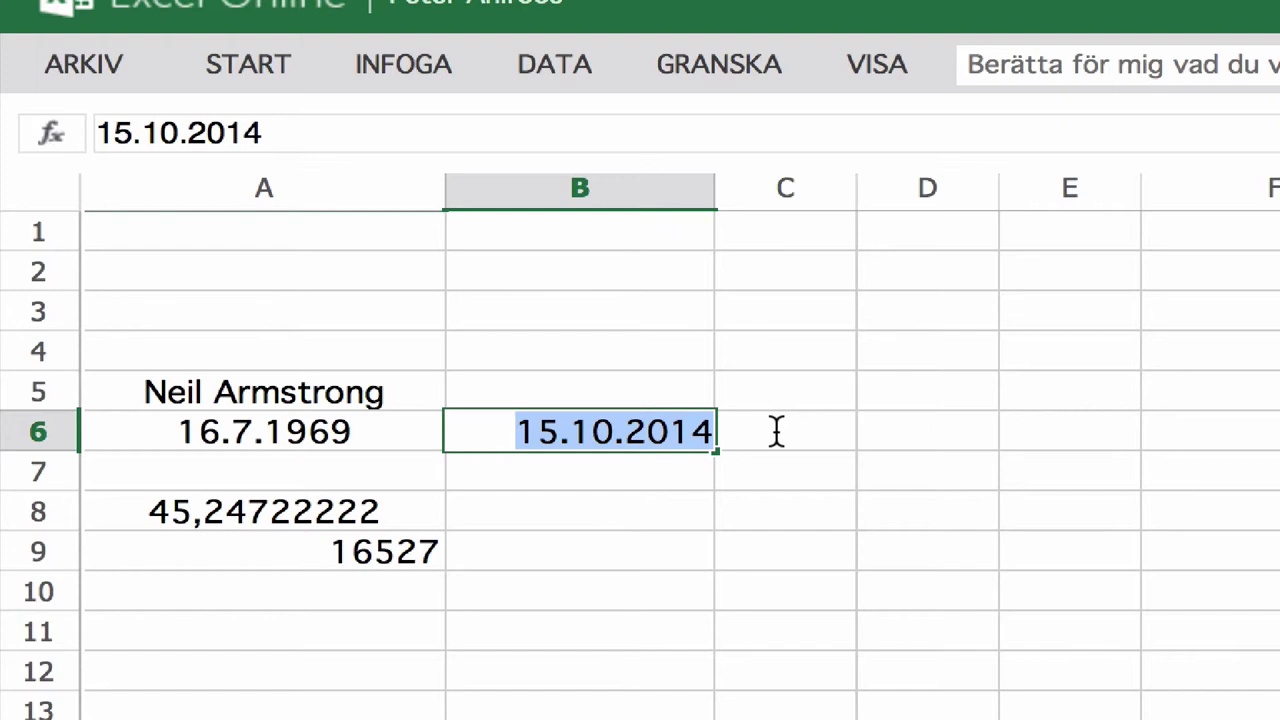
type("=")
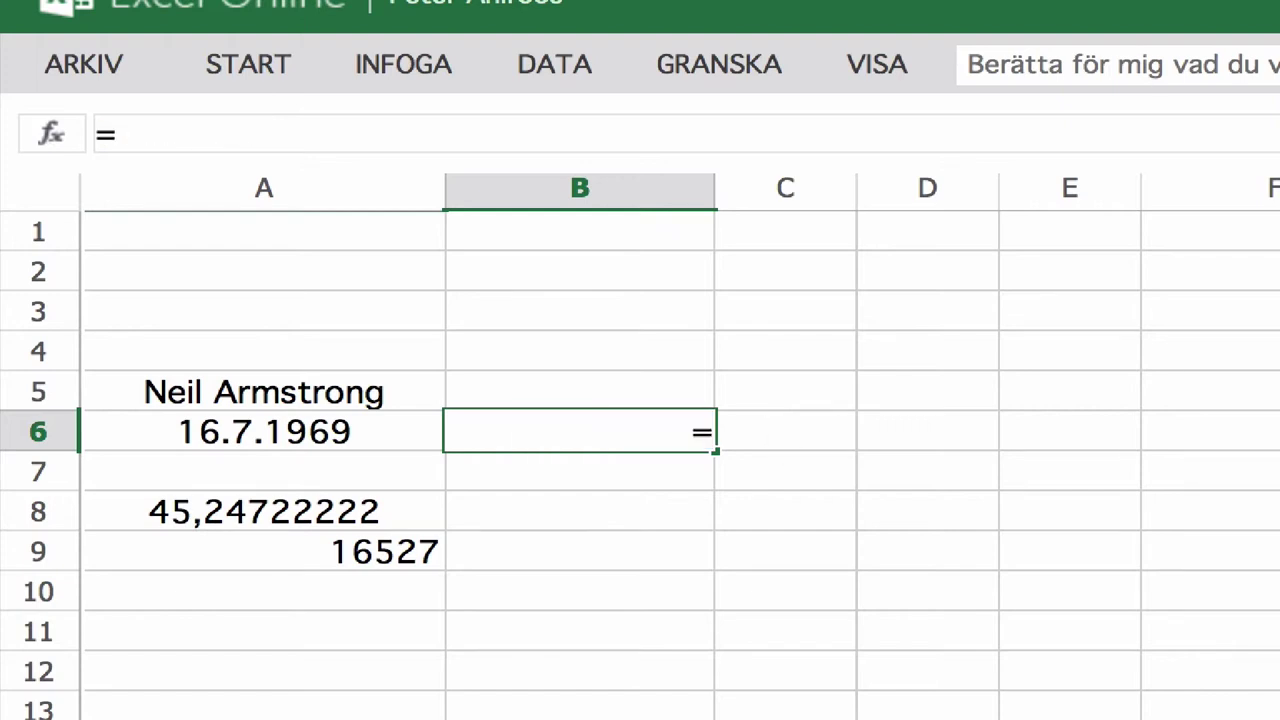
type("NYT")
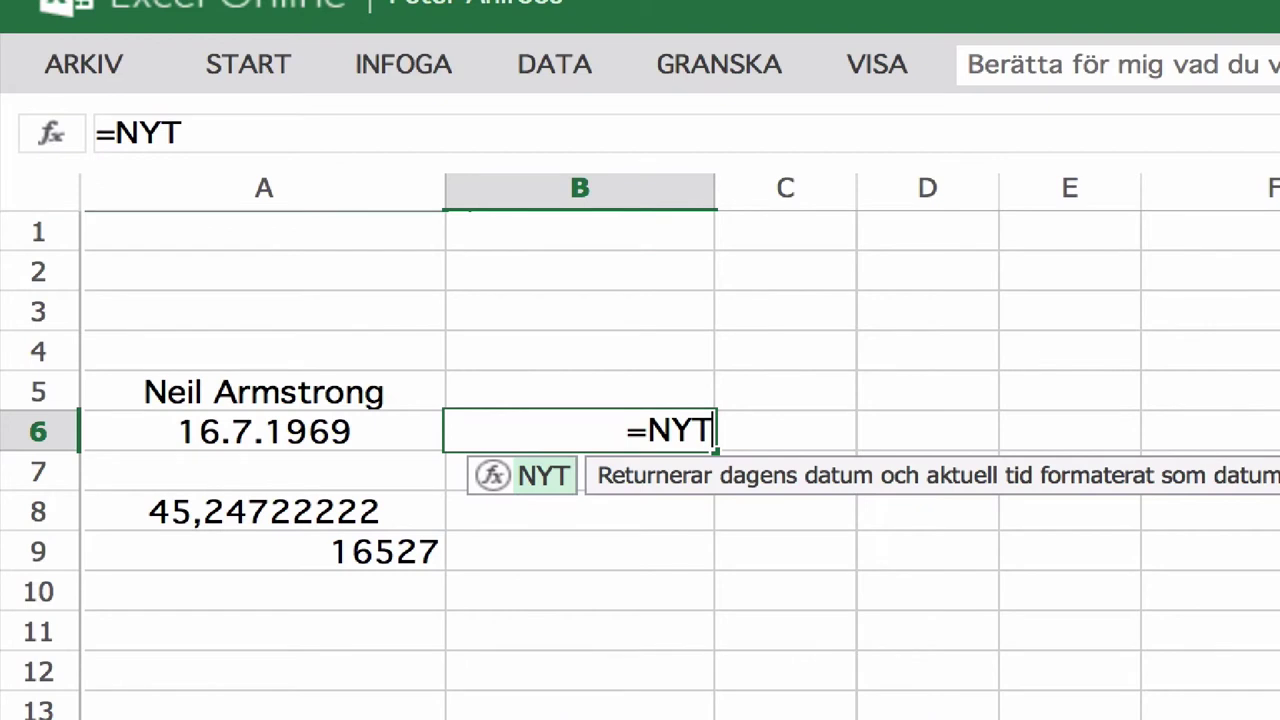
type("()")
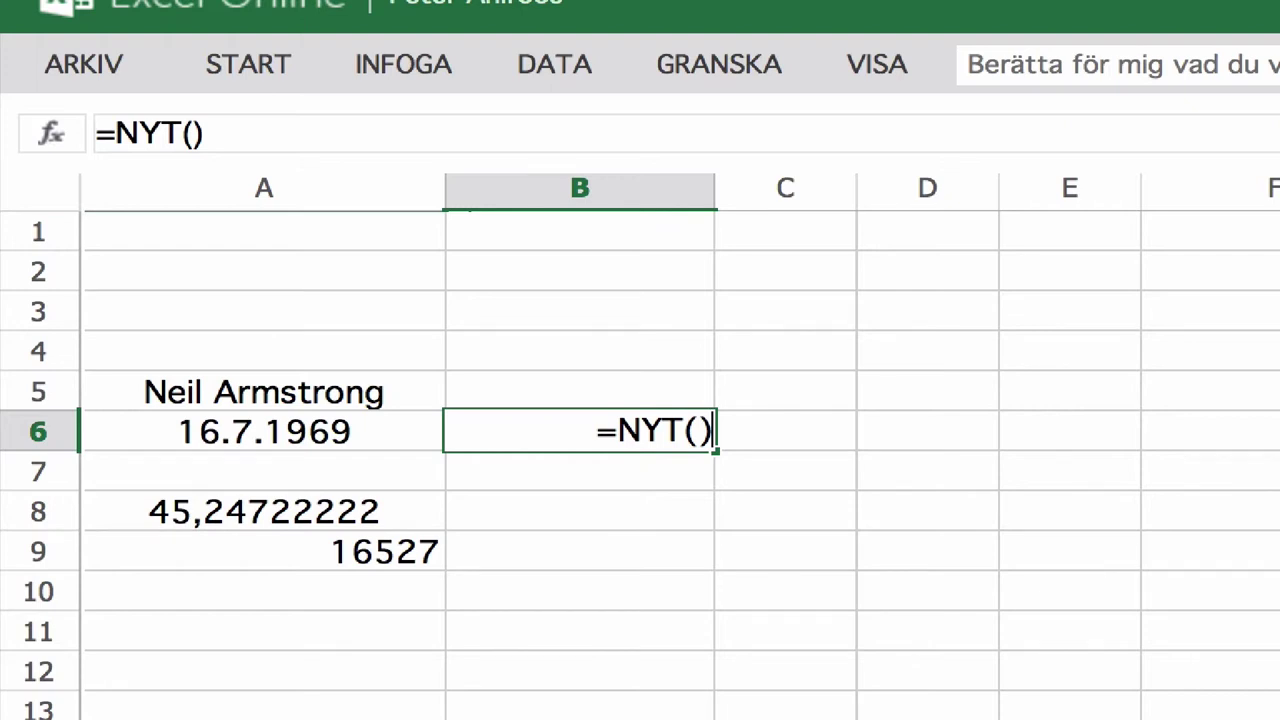
key("Return")
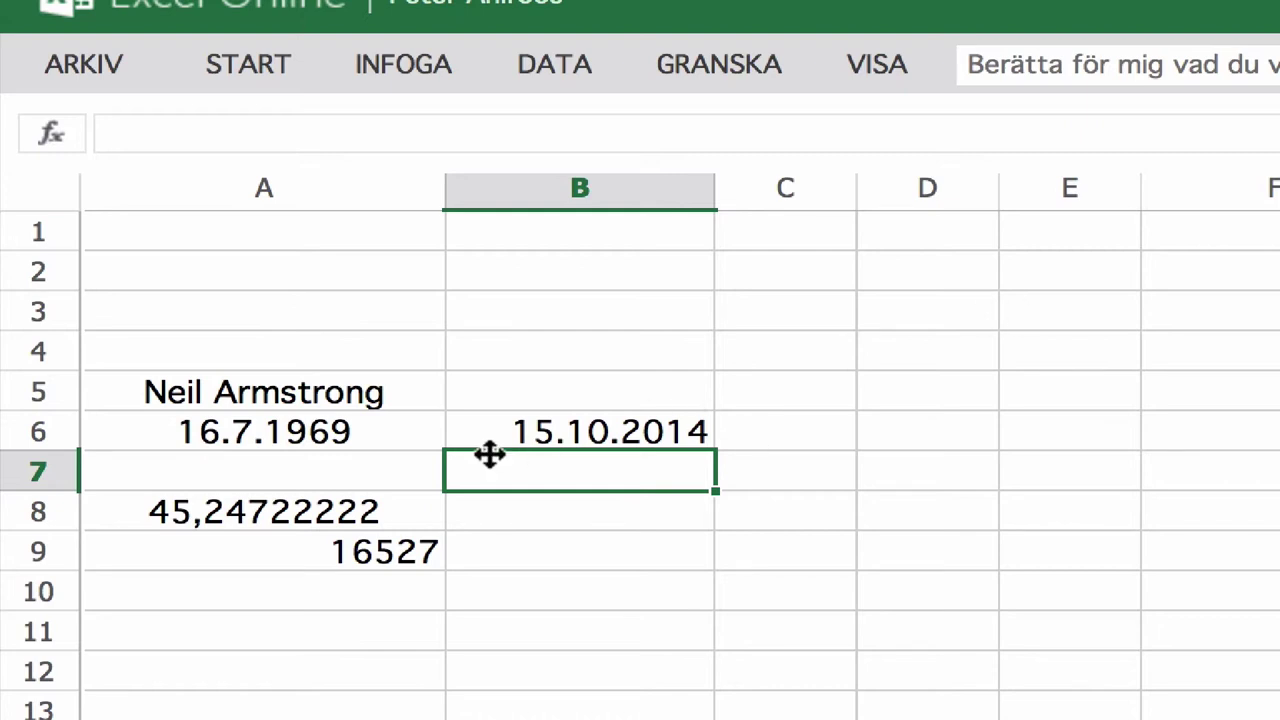
Clear B6 and the A8:A9 results, keeping only the 16.7.1969 landing date.
left_click(543, 436)
key("Delete")
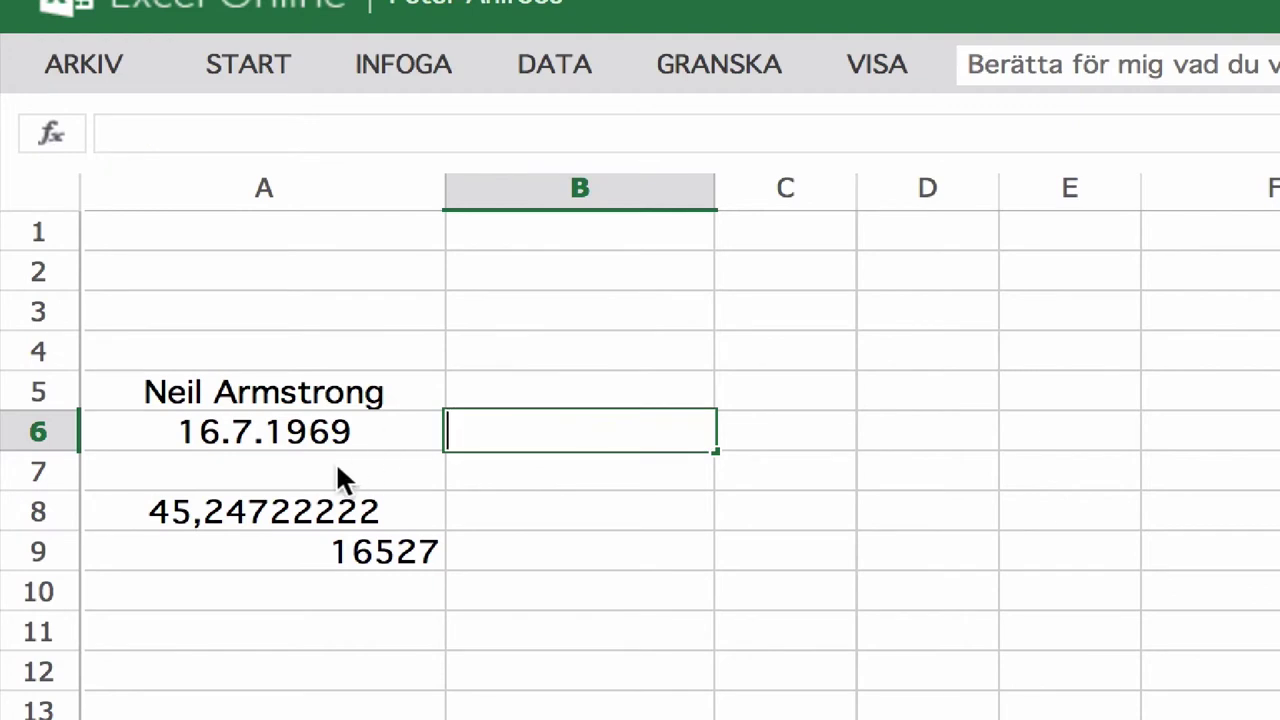
left_click(330, 522)
left_click(329, 550, "shift")
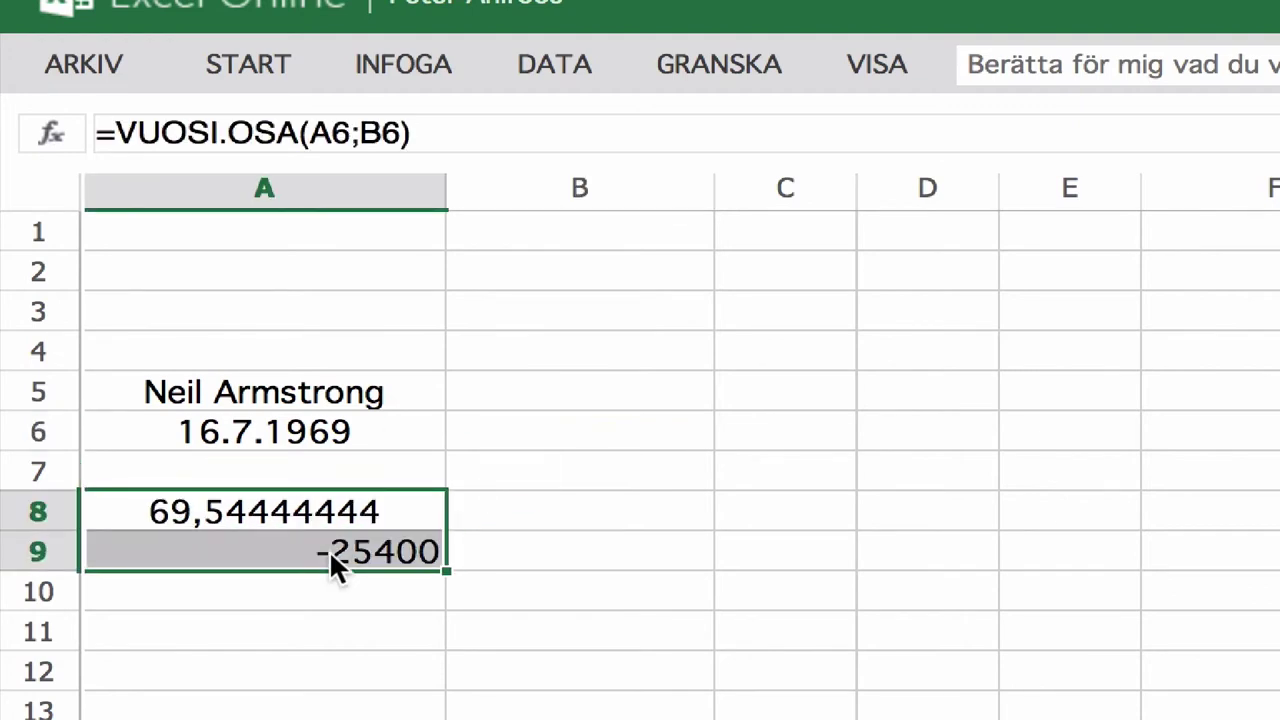
key("Delete")
left_click(525, 560)
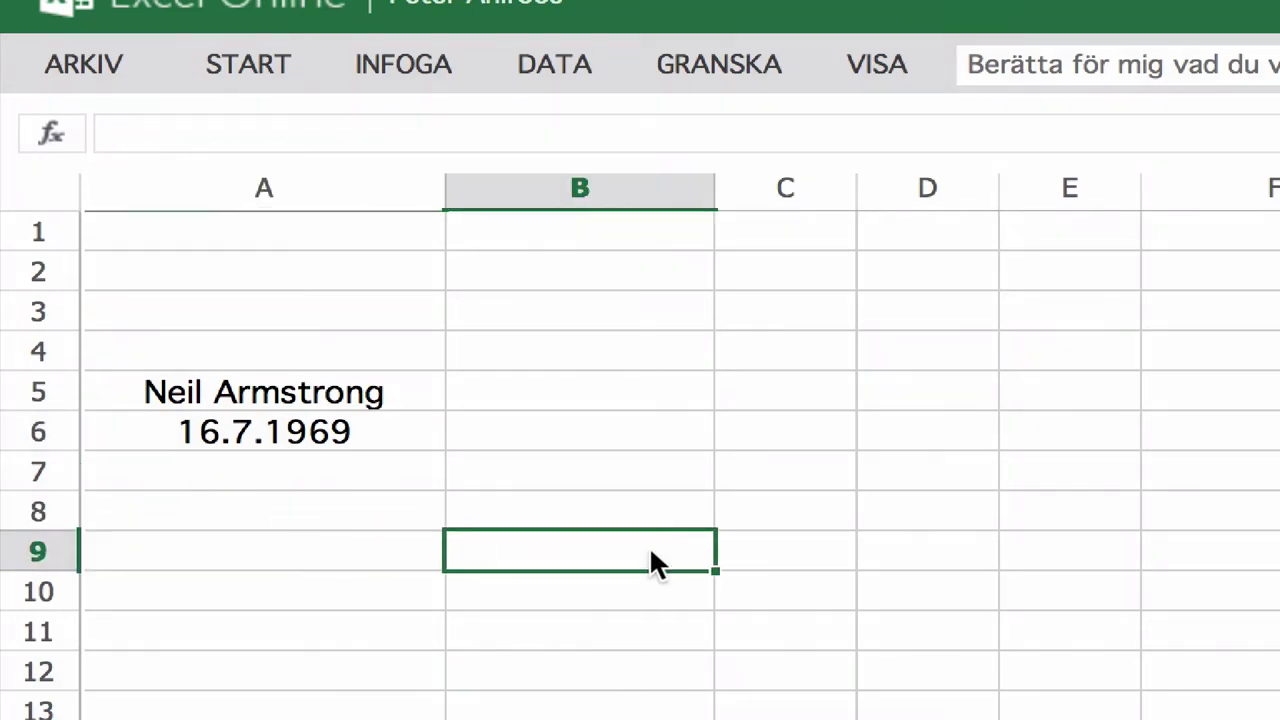
left_click(490, 395)
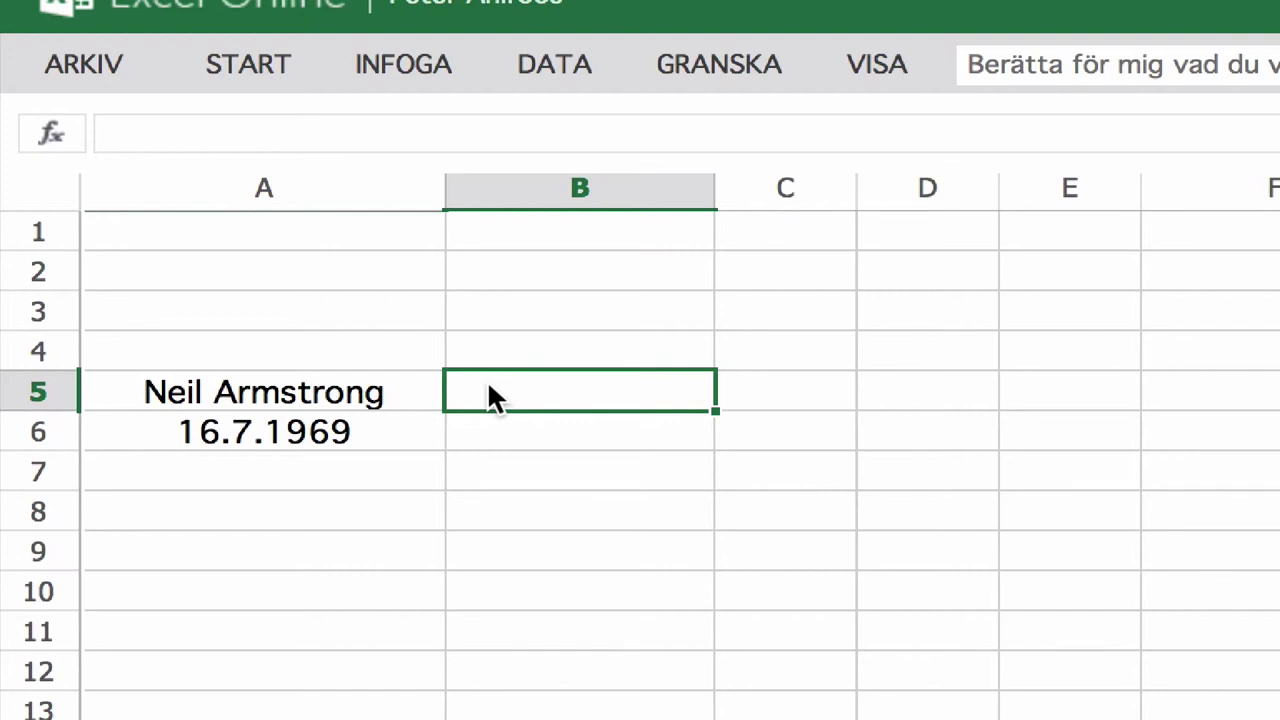
left_click(510, 432)
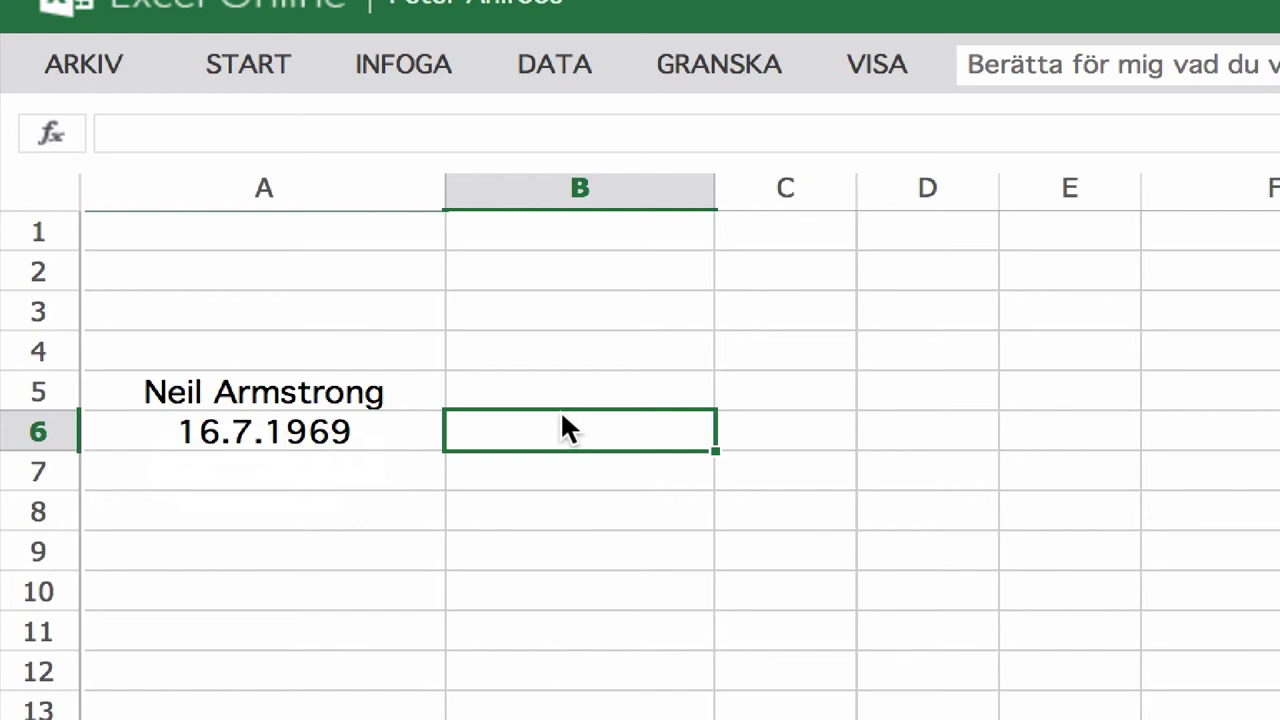
Discard a hand-typed date and enter =NYT() in B6, showing 15.10.2014.
type("15.10")
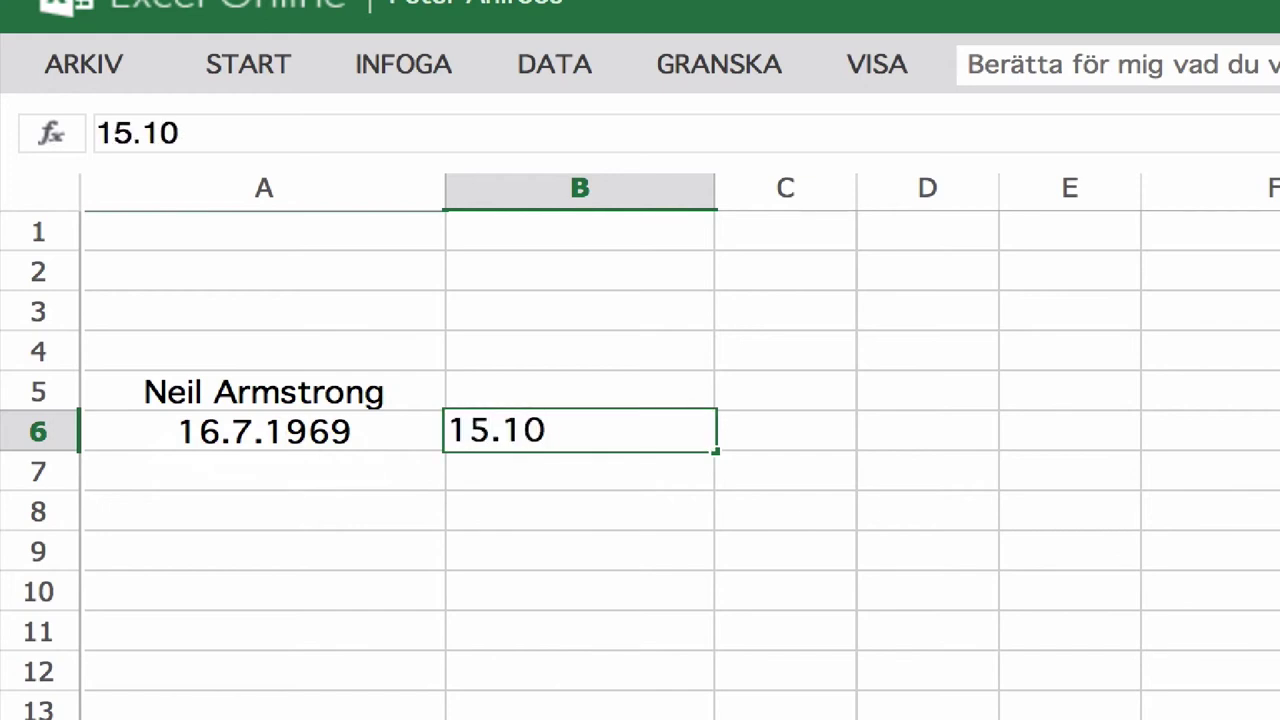
type(".2014")
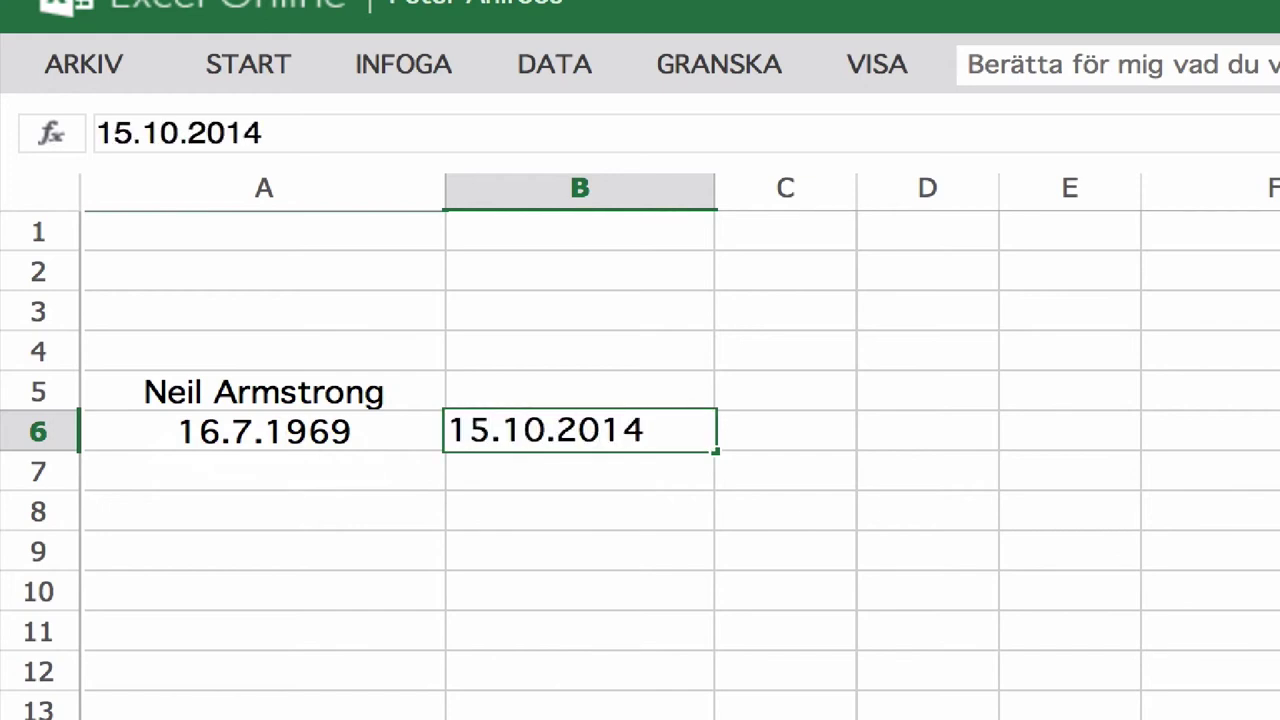
key("BackSpace")
key("BackSpace")
key("BackSpace")
key("BackSpace")
key("BackSpace")
key("BackSpace")
key("BackSpace")
type("=")
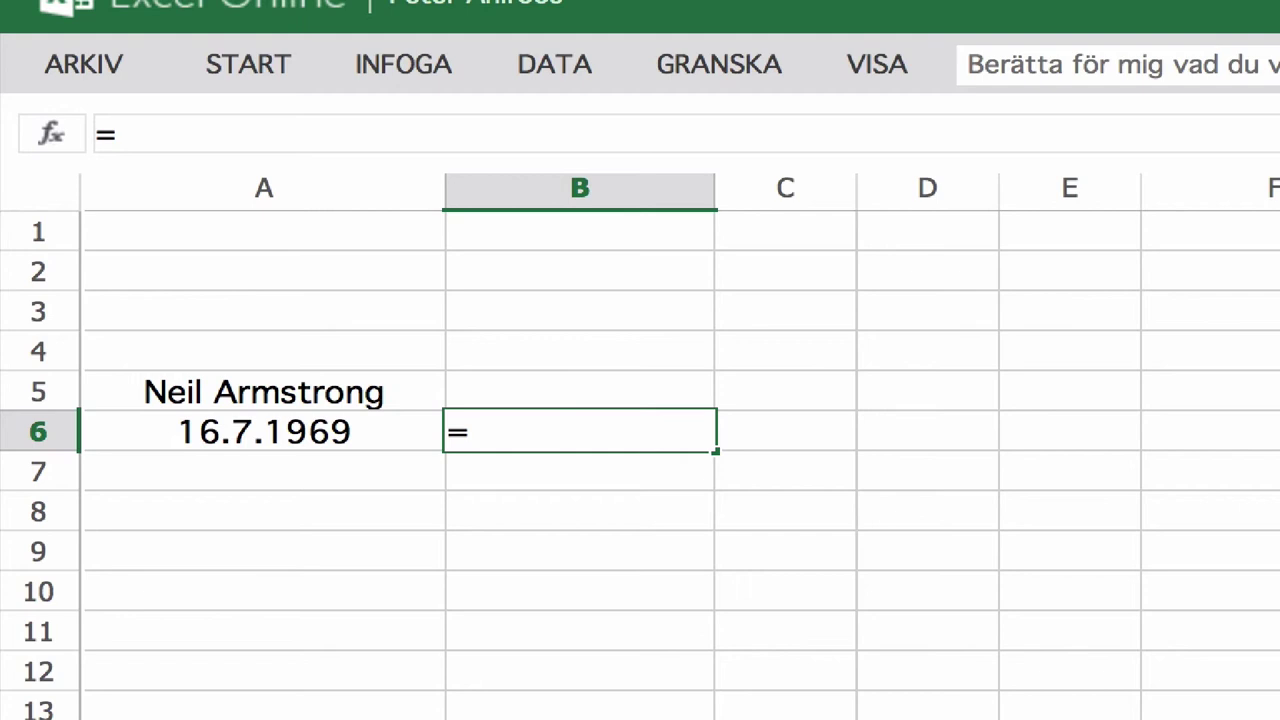
type("NYT")
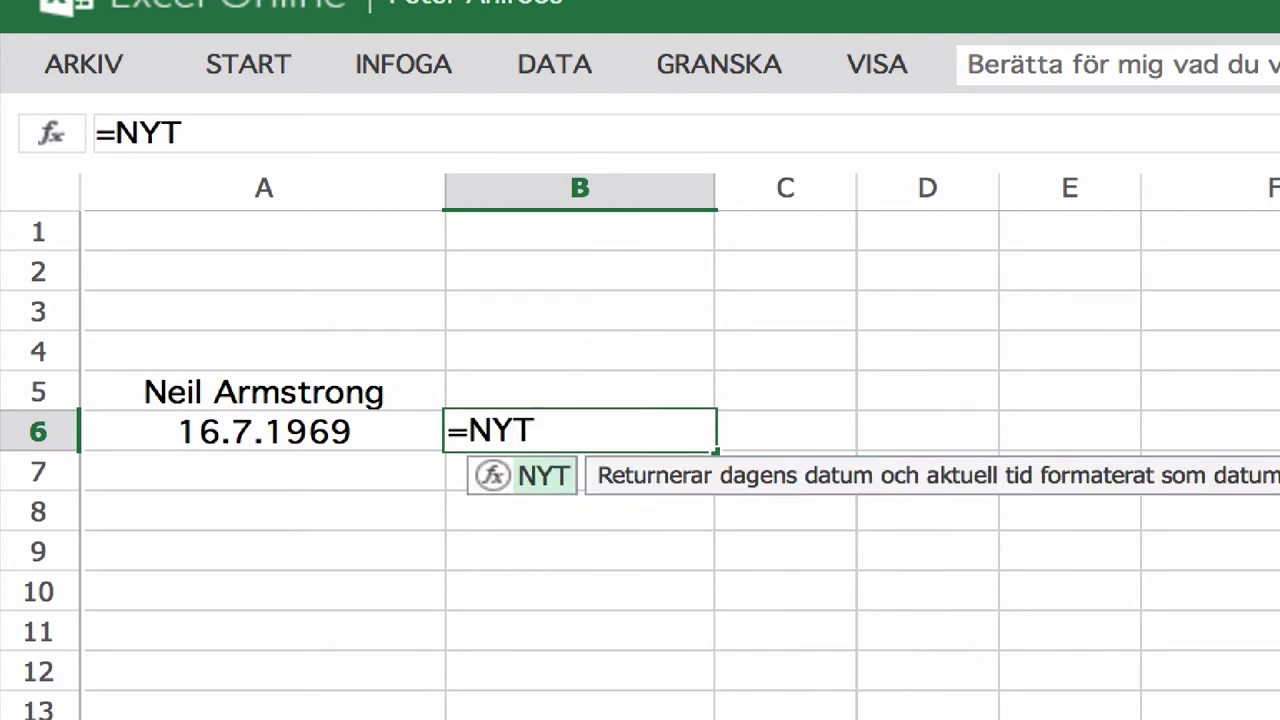
type("()")
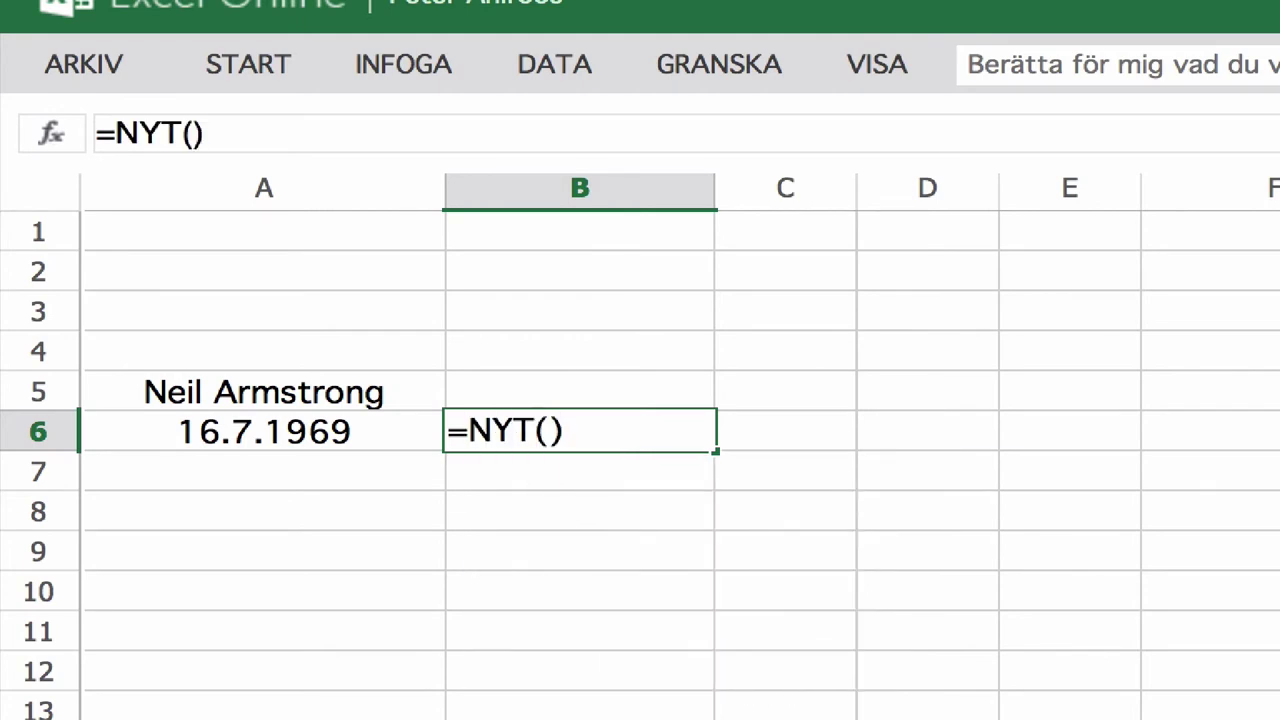
key("Return")
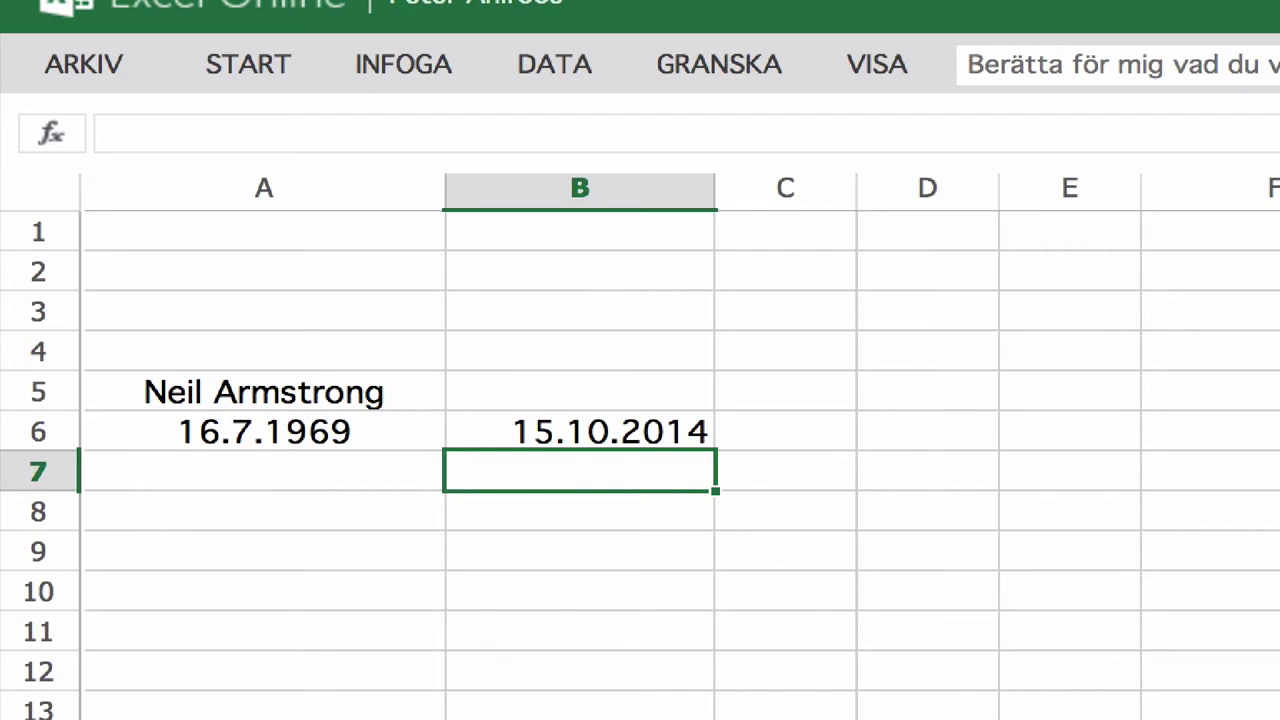
key("Down")
key("Left")
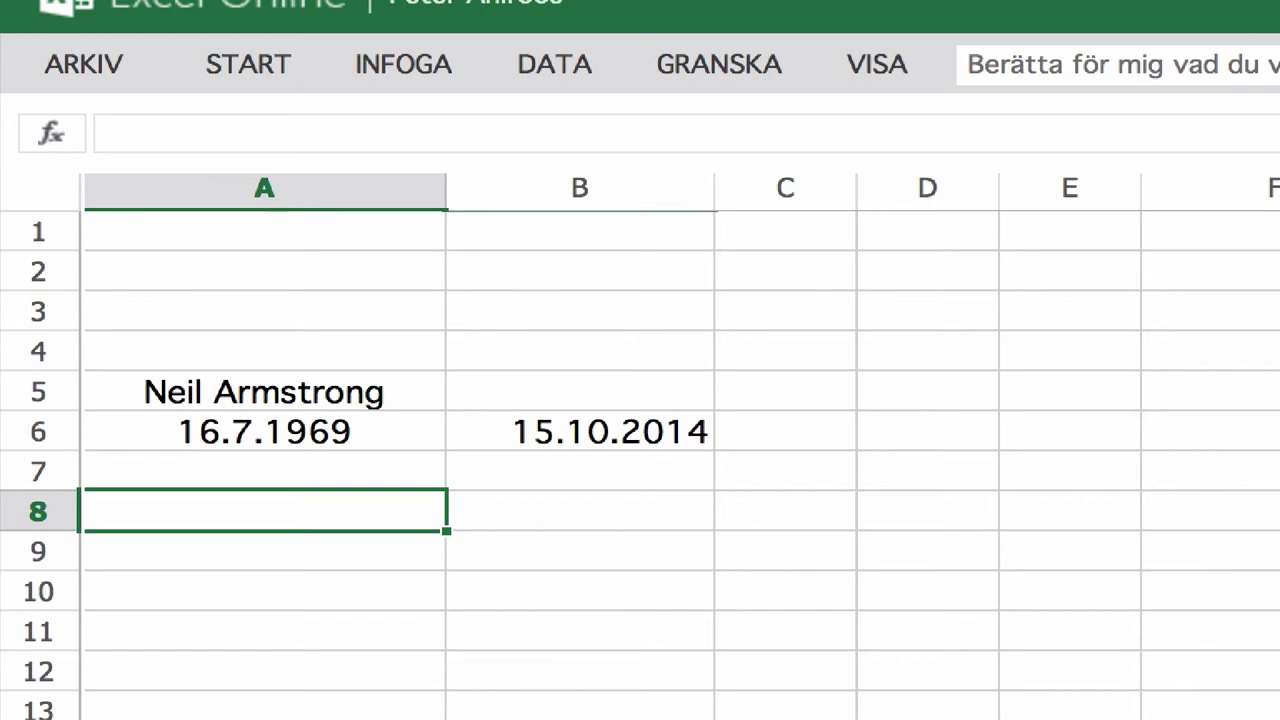
Enter =VUOSI.OSA(A6;B6) in A8, returning 45,24722222 years until today.
type("=")
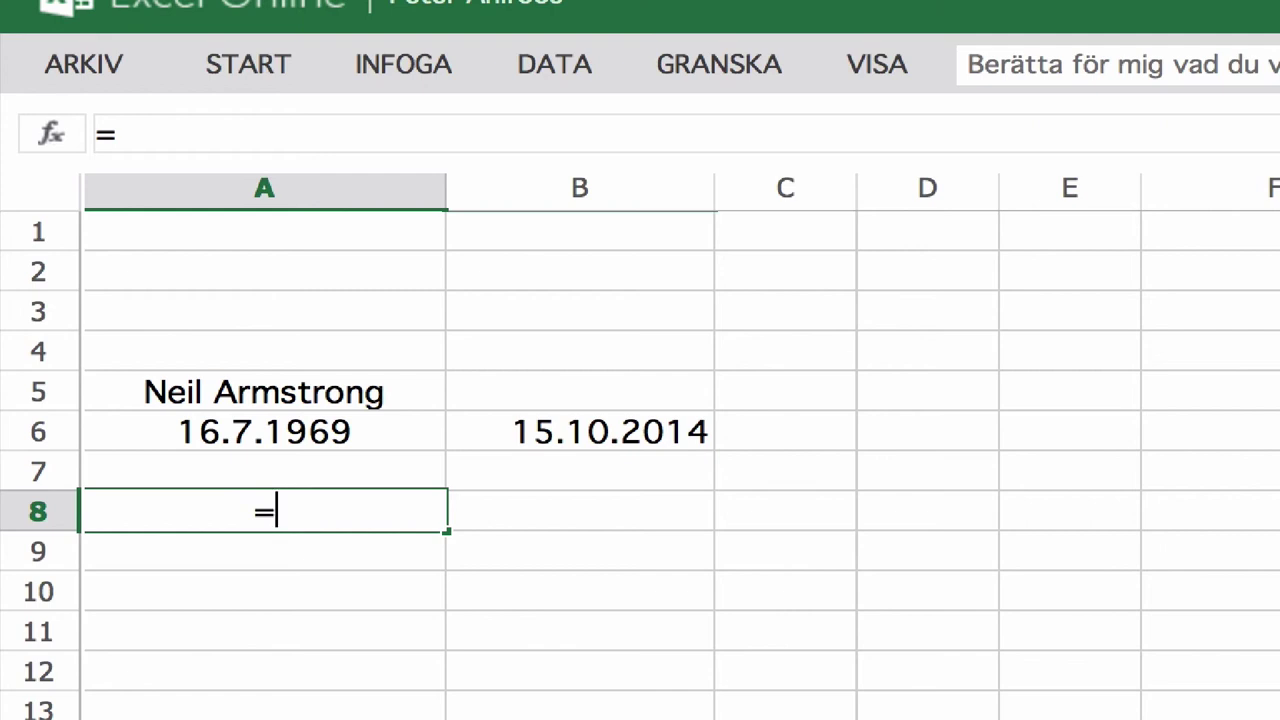
type("VUOSI.")
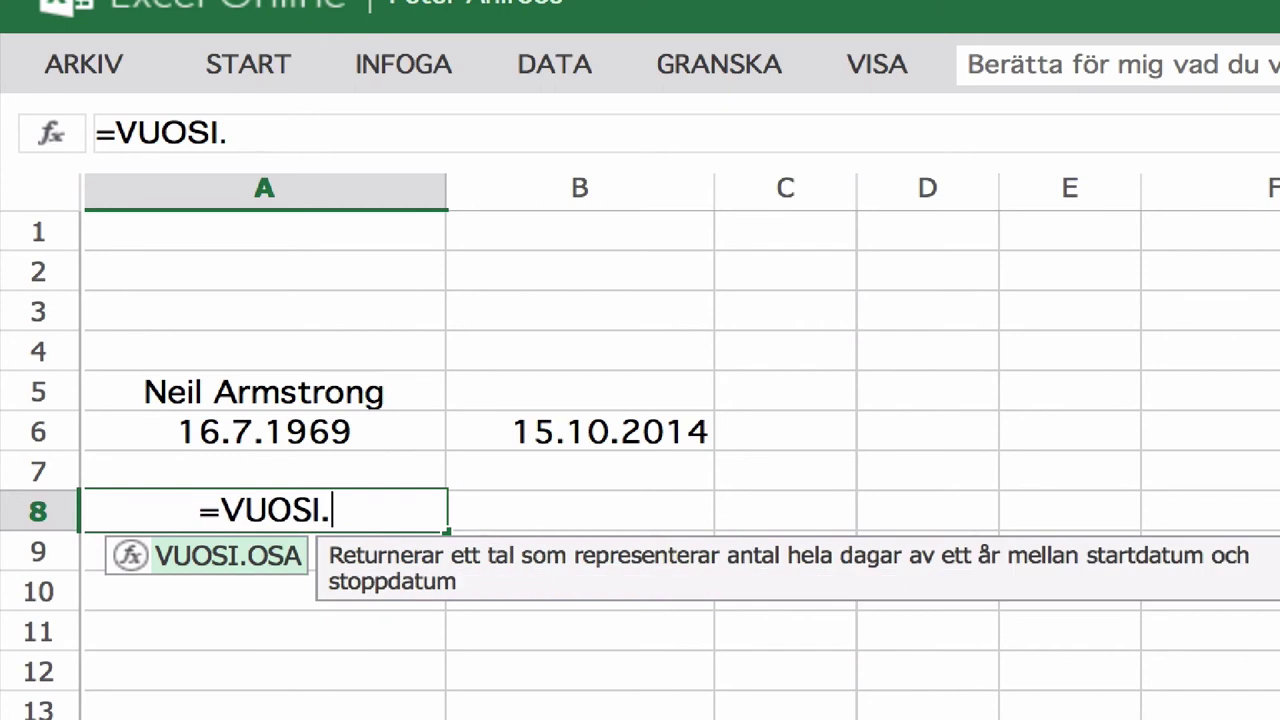
type("OSA(")
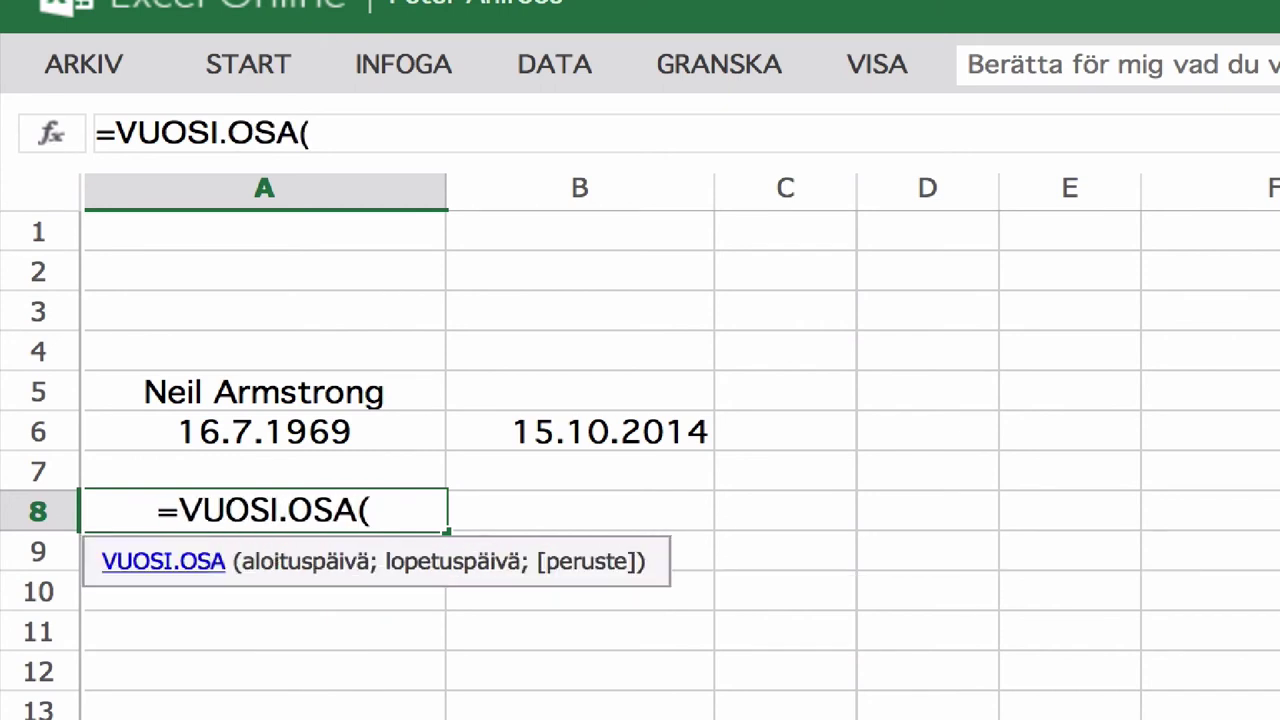
left_click(277, 421)
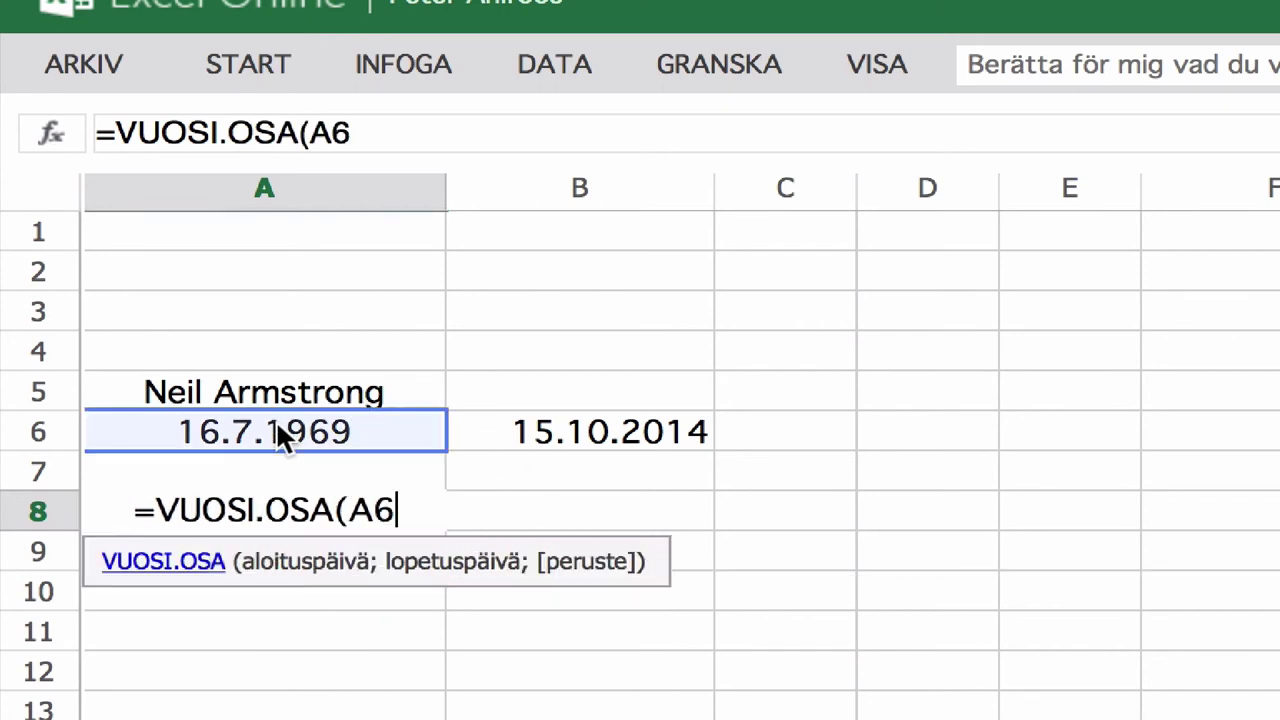
type(";")
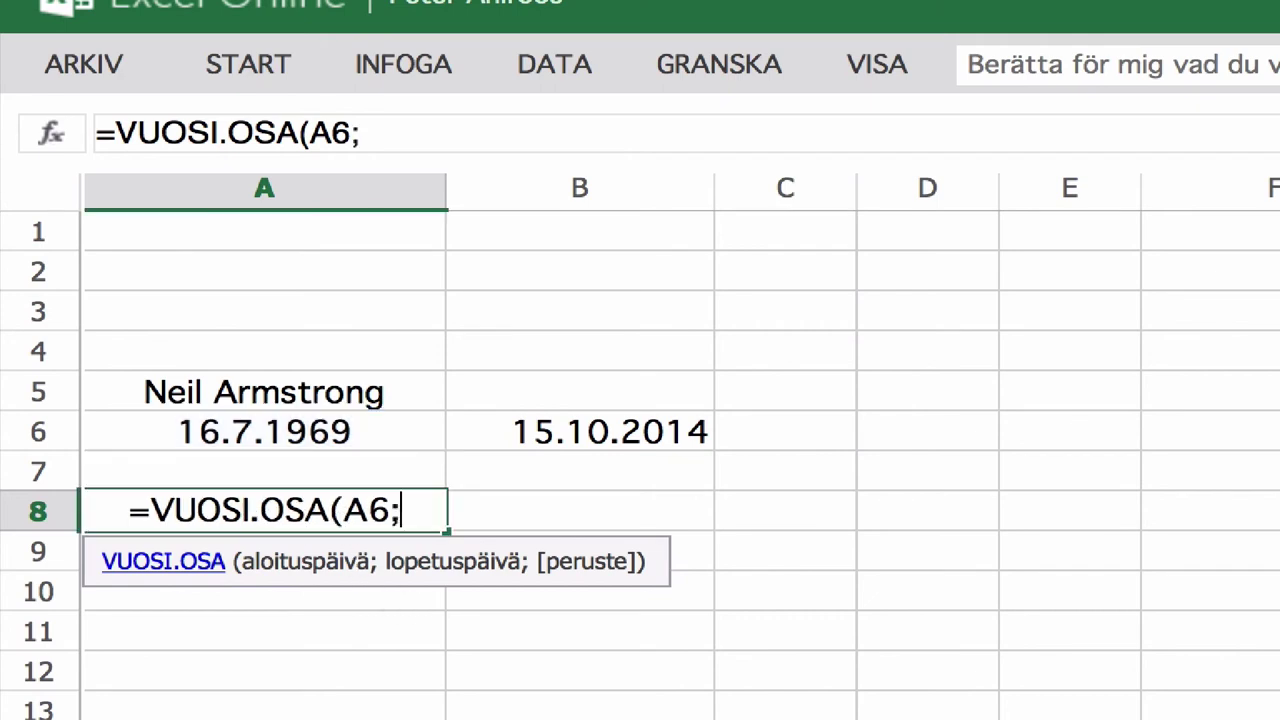
left_click(578, 421)
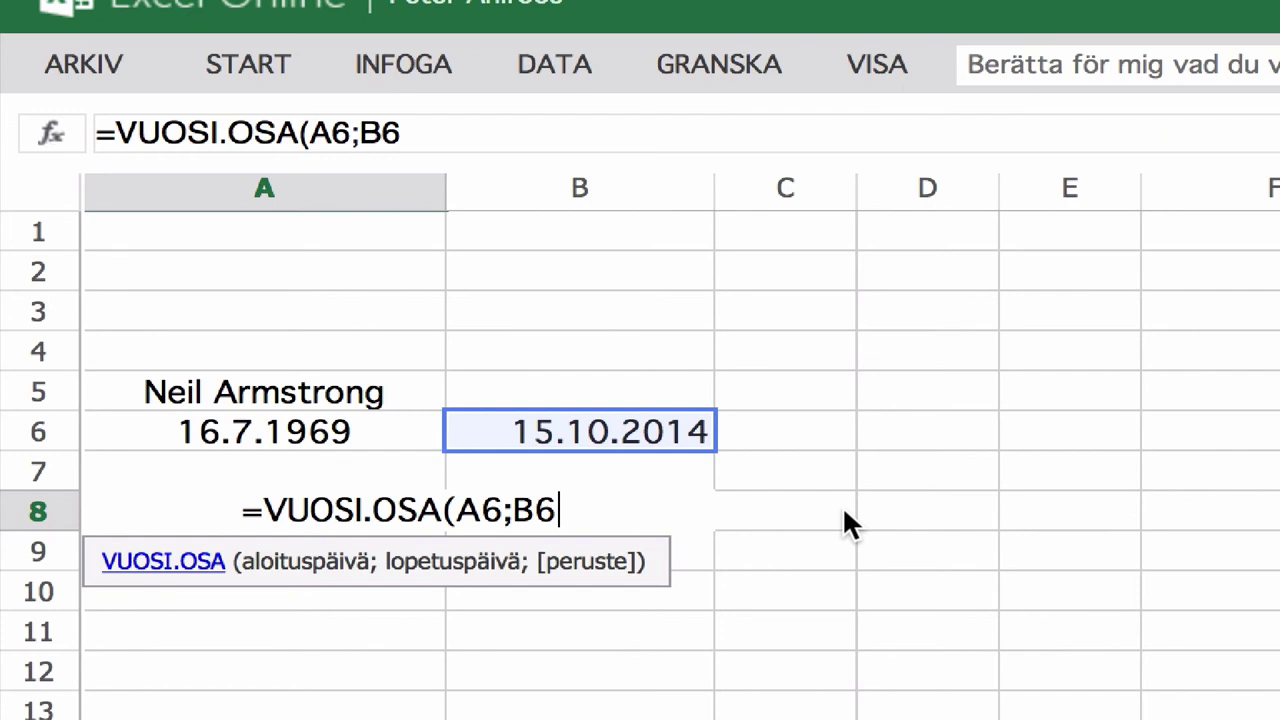
type(")")
key("Return")
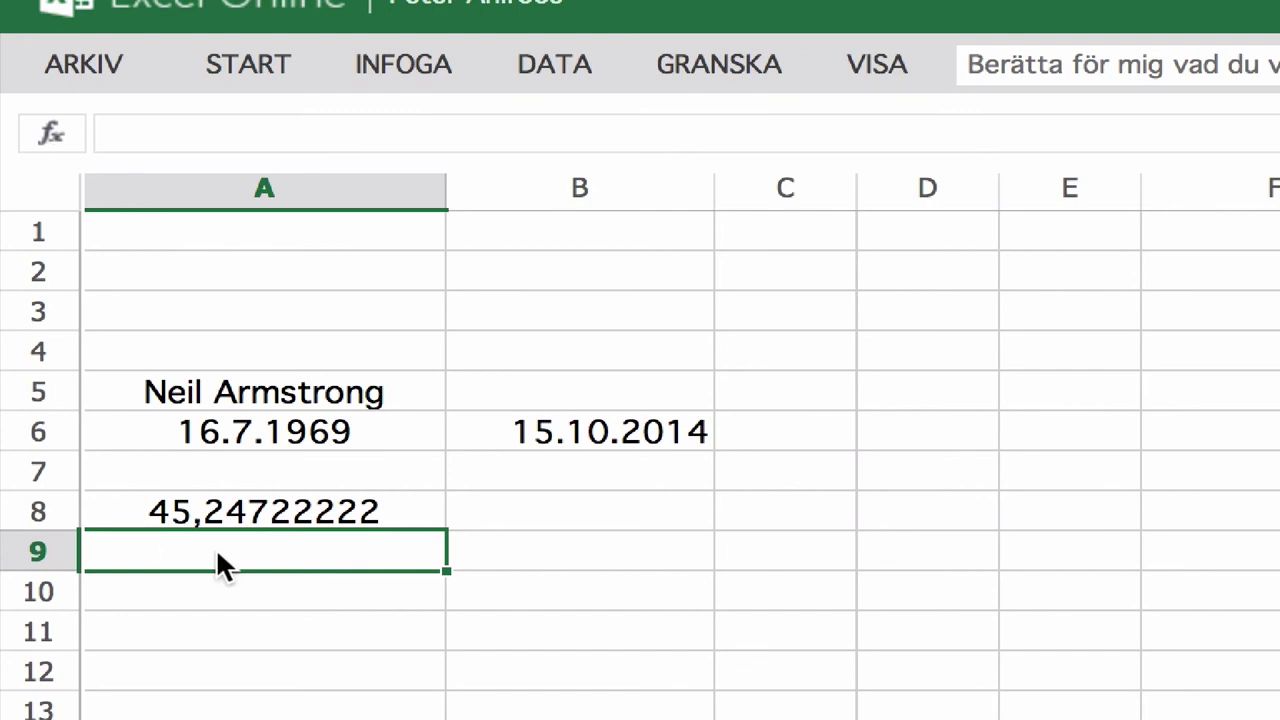
Type =PÄIVÄT(B6;A6) in A9 to count 16527 days from landing to today.
type("=")
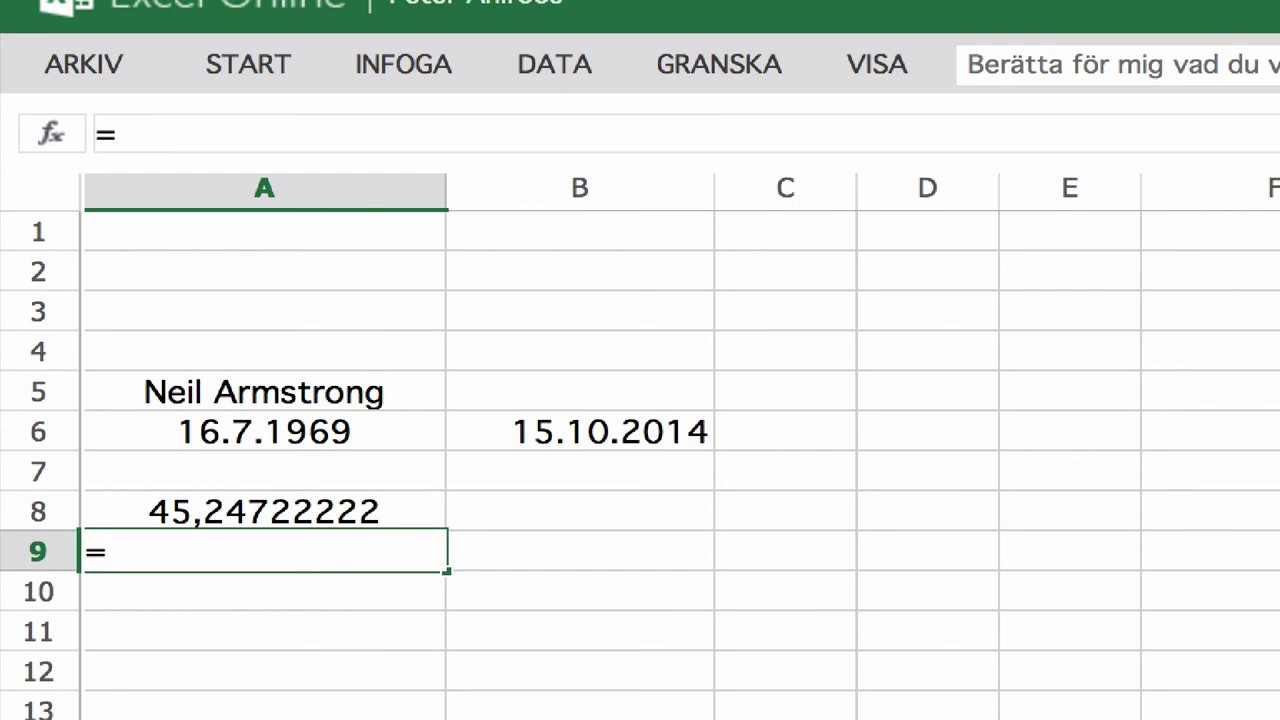
type("PÄIVÄ")
type("T")
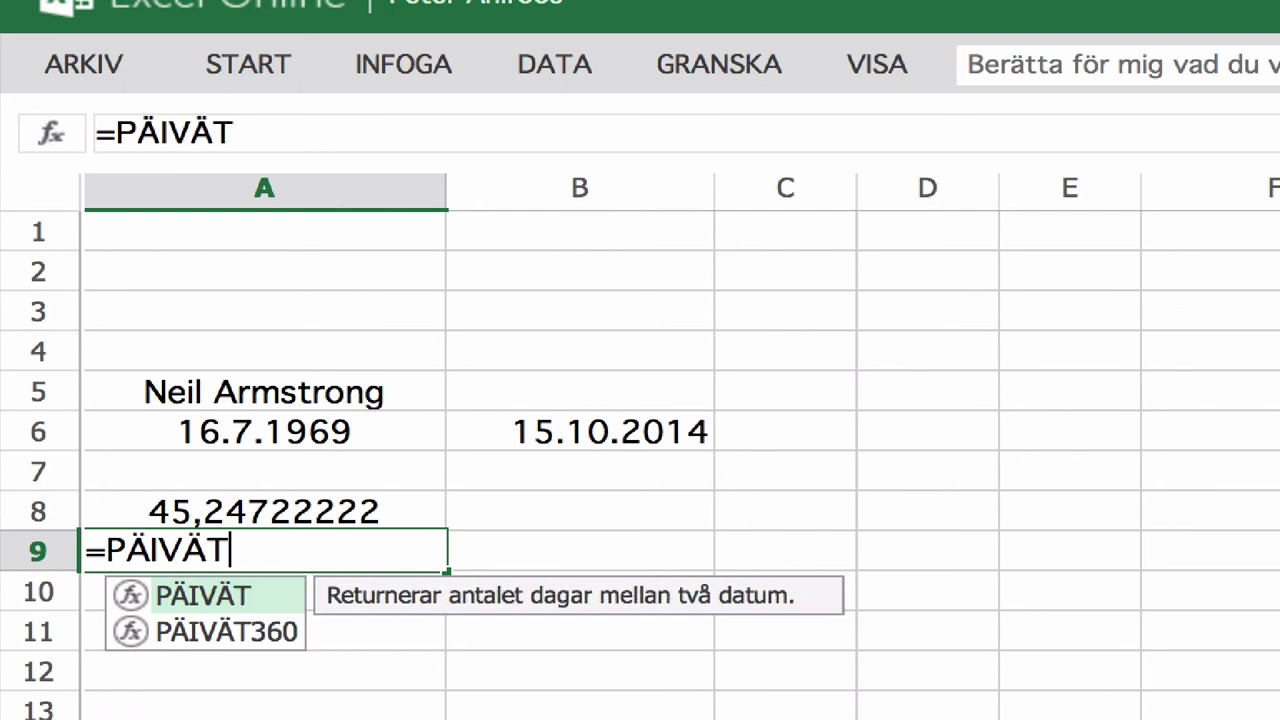
type("(")
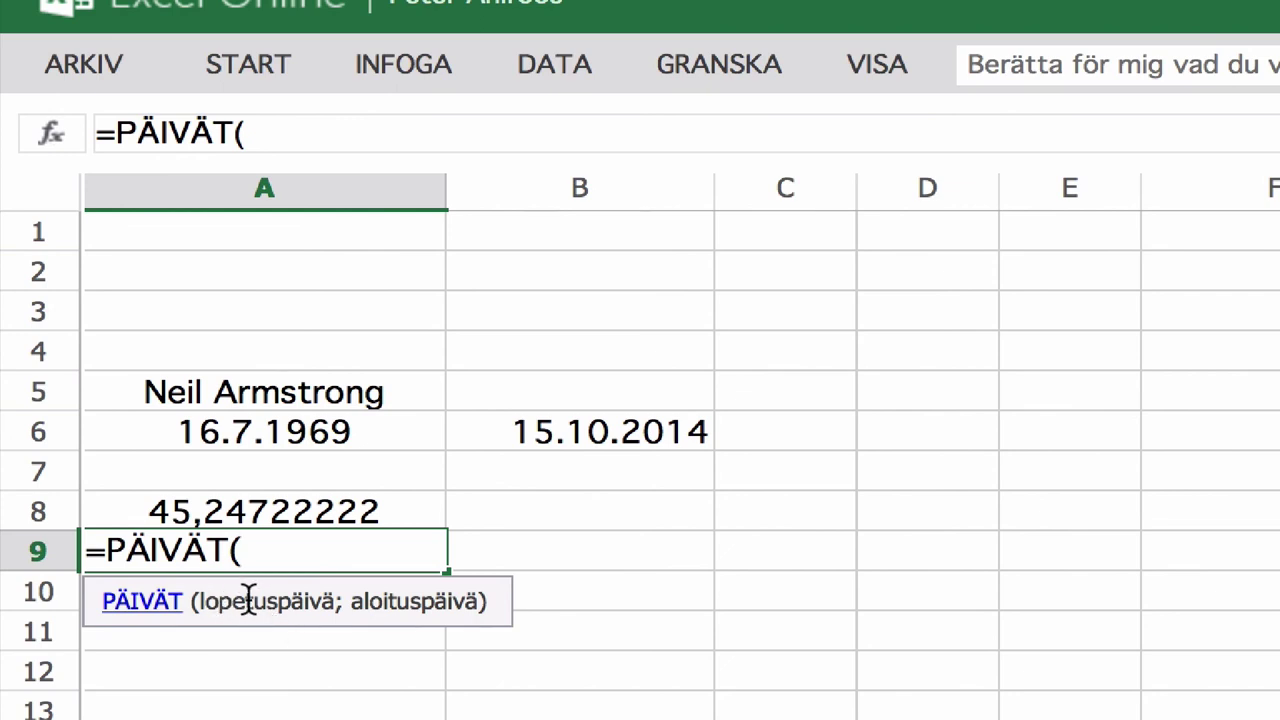
left_click(549, 429)
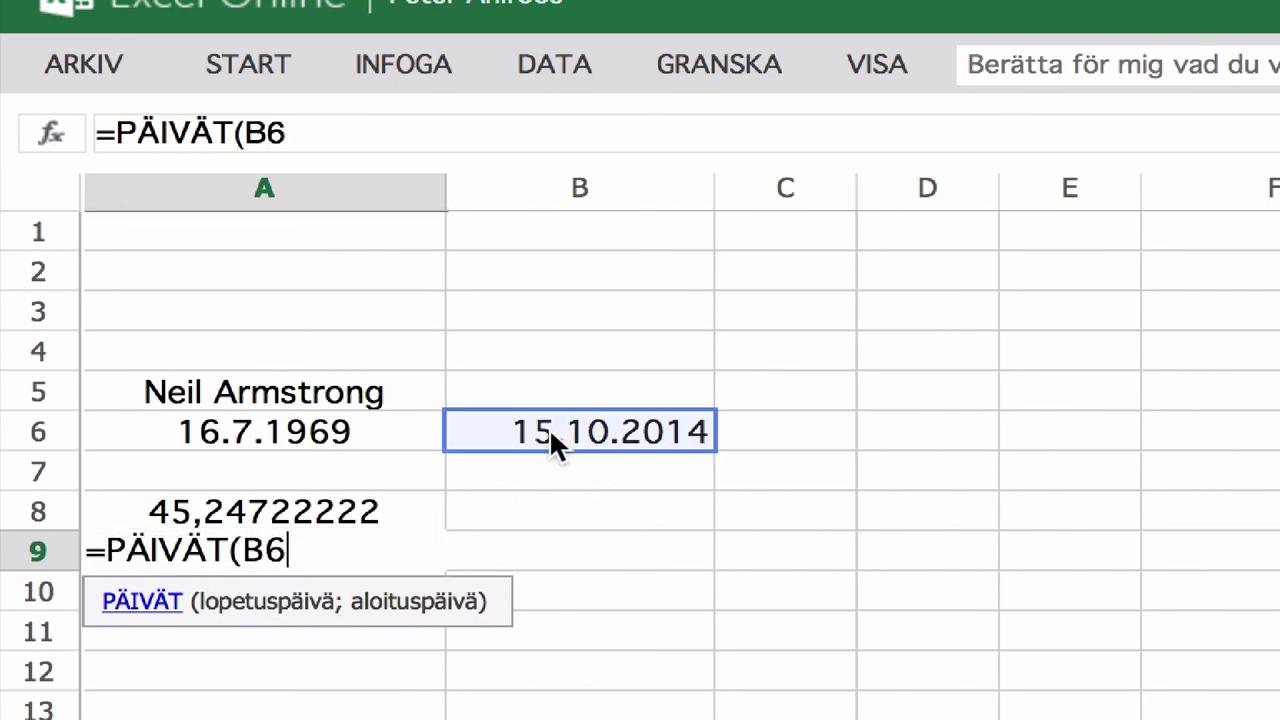
type(";")
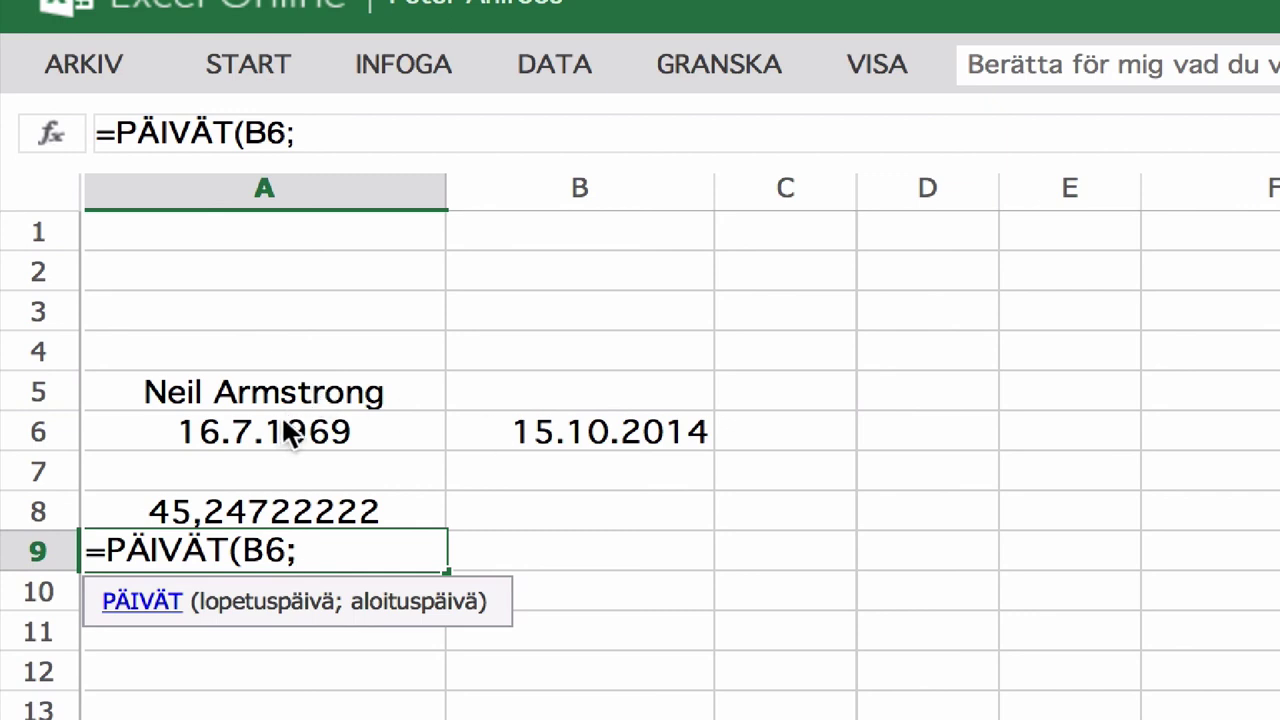
left_click(279, 428)
type(")")
key("Return")
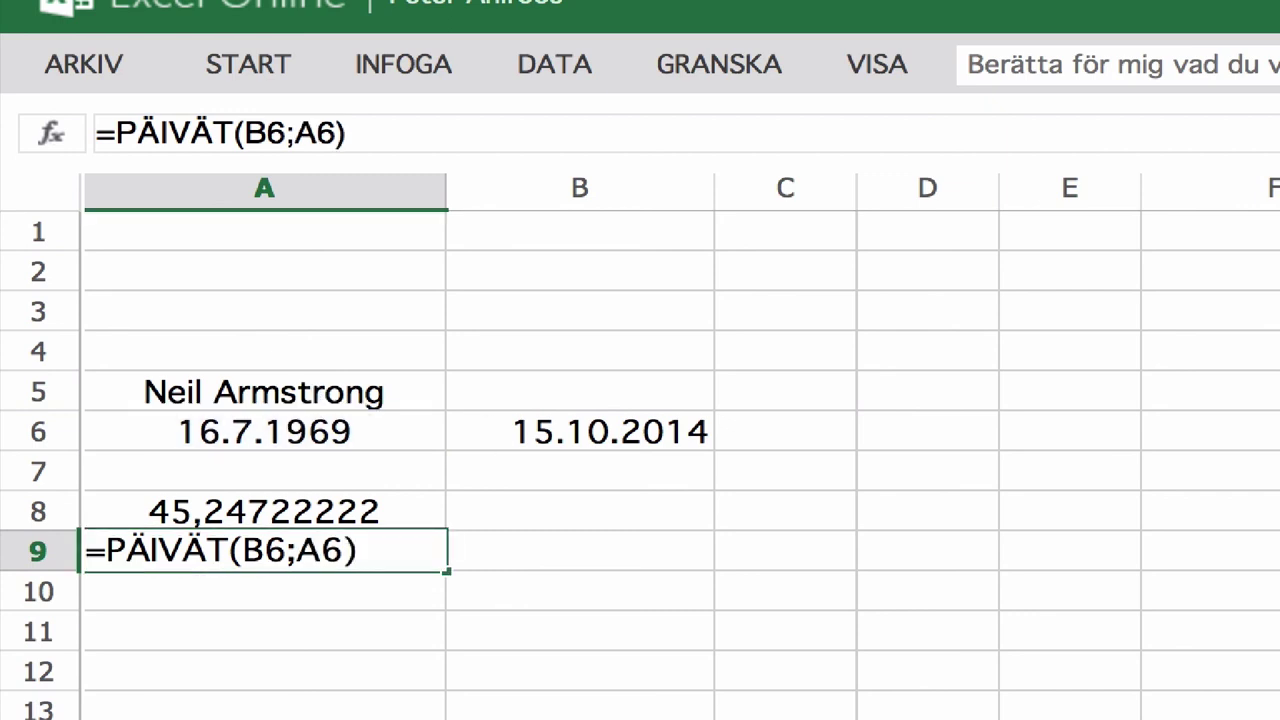